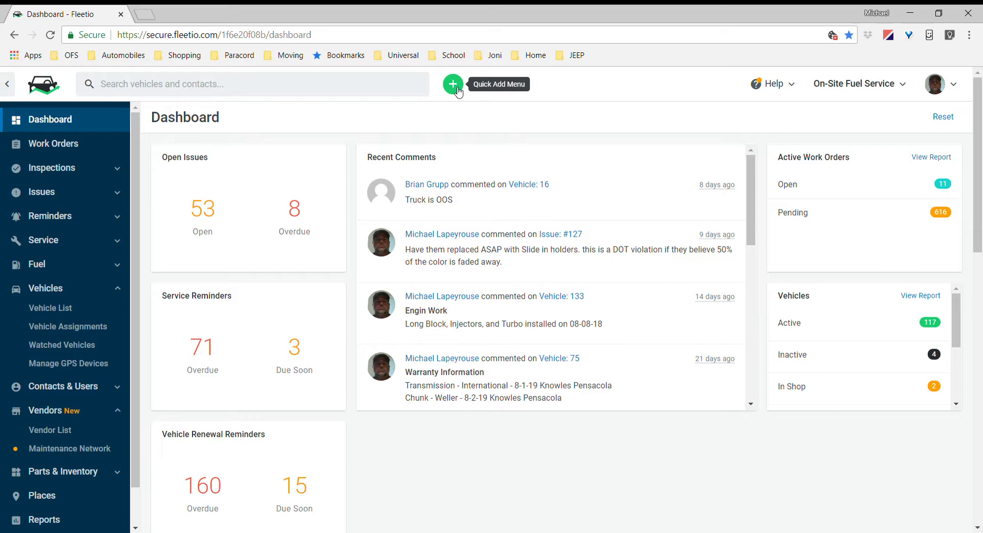
Step: Start a new purchase order and select JME Sales as its vendor
click(453, 85)
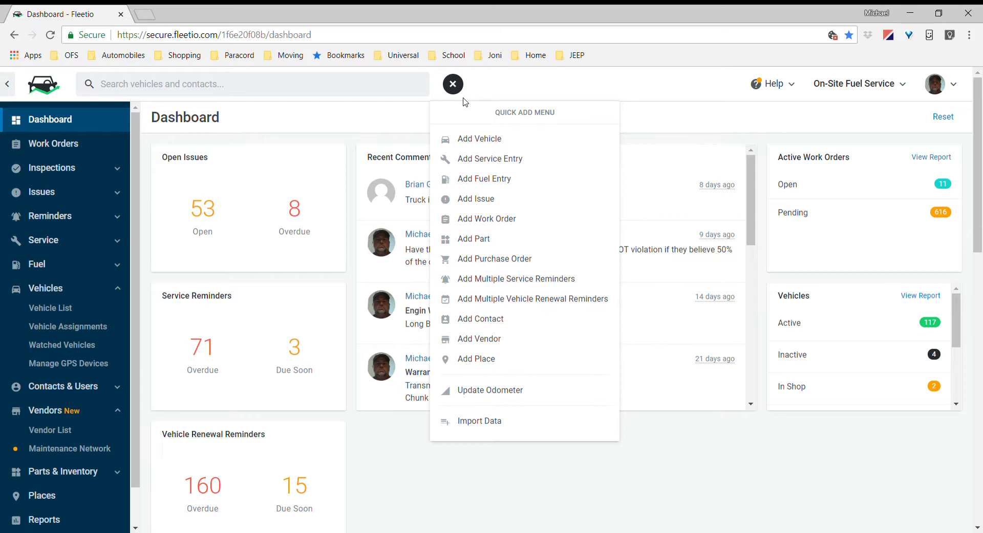
click(489, 265)
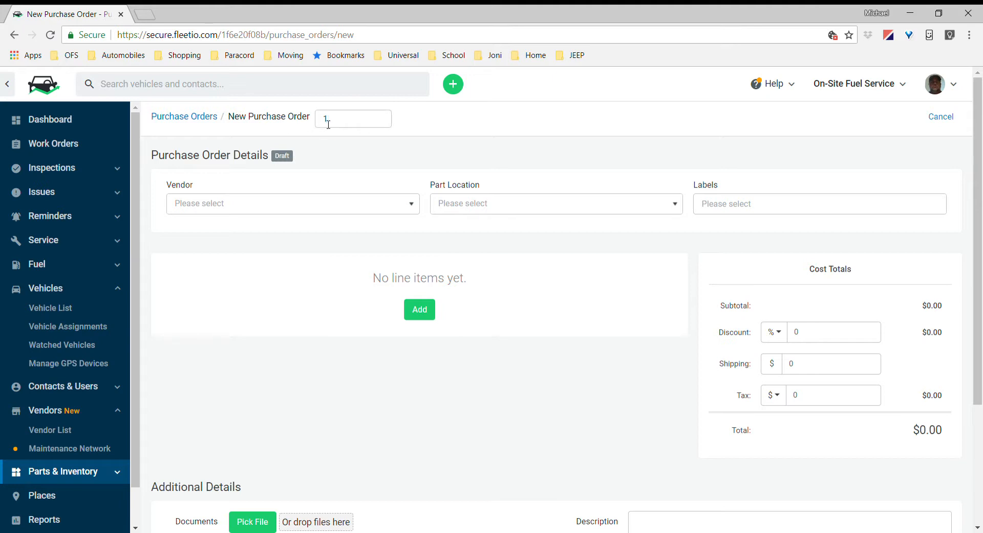
click(237, 206)
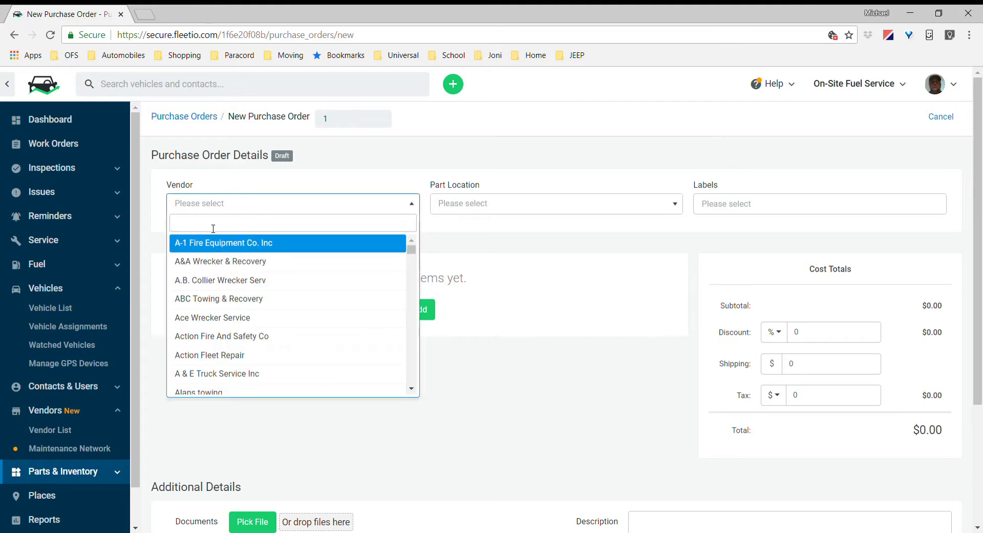
scroll(207, 350, down, 4)
scroll(208, 341, up, 5)
text(jme)
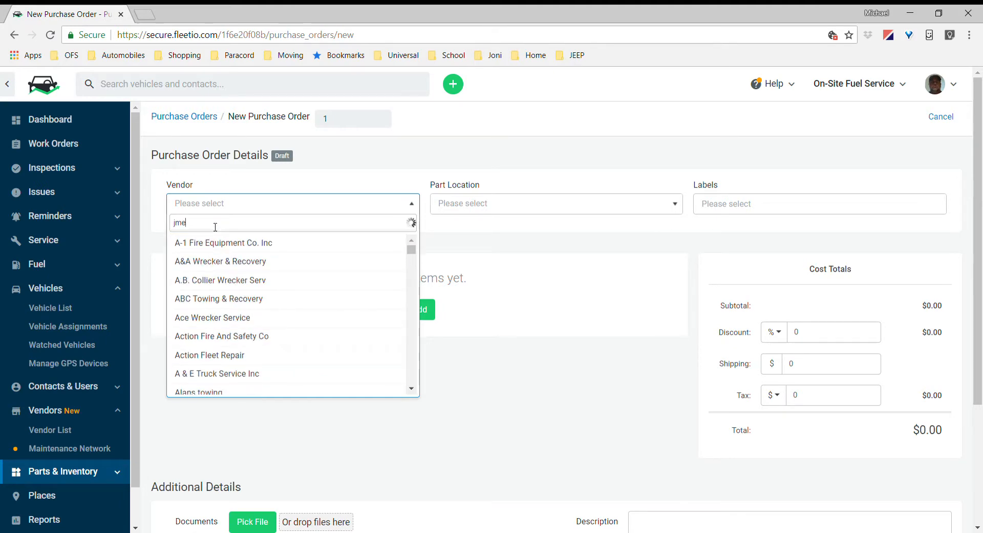
key(Tab)
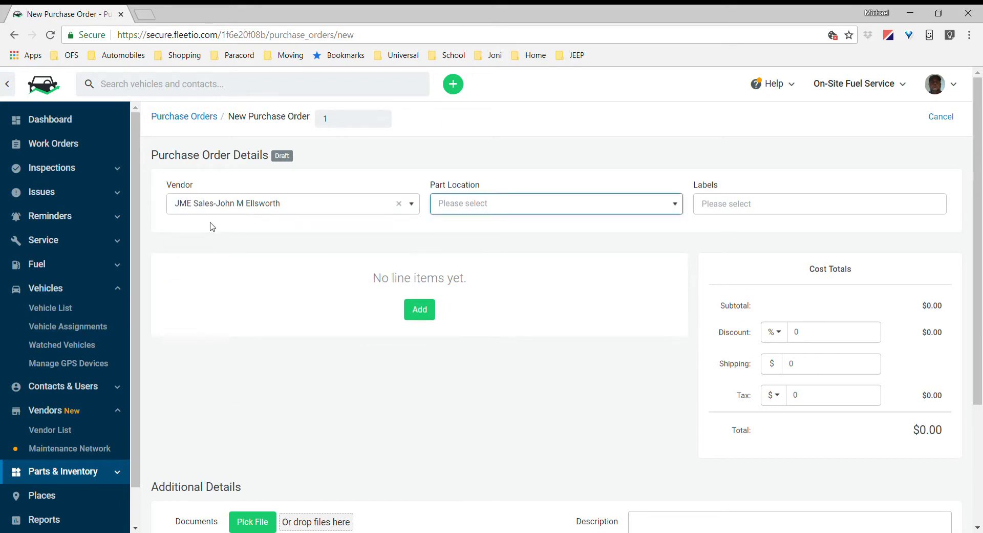
Step: Try to set the purchase order's part location by searching for "pensacola"
click(472, 204)
text(pensacola)
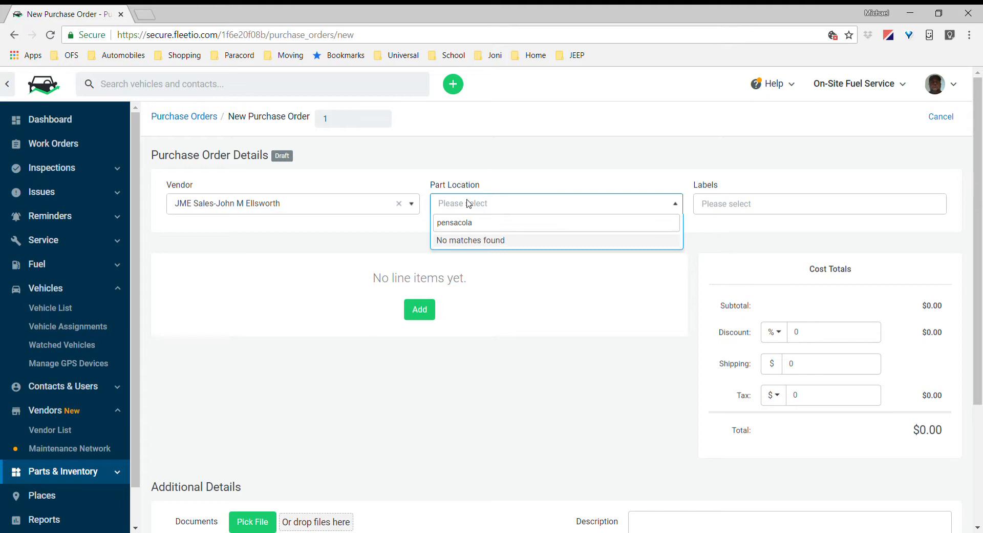
key(Tab)
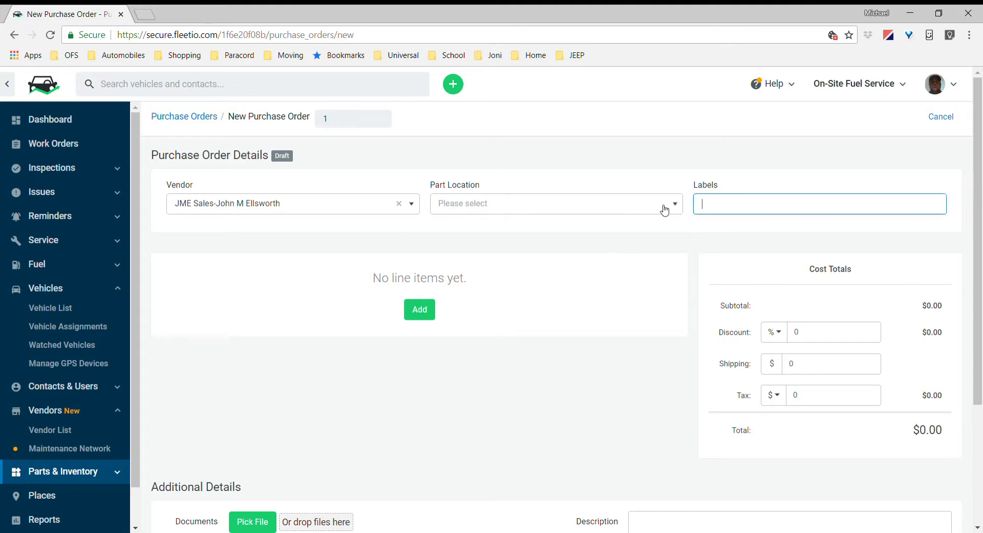
Step: Try to add an A/C label to the purchase order, and reload the form to discard the mistaken "/c" label
click(718, 203)
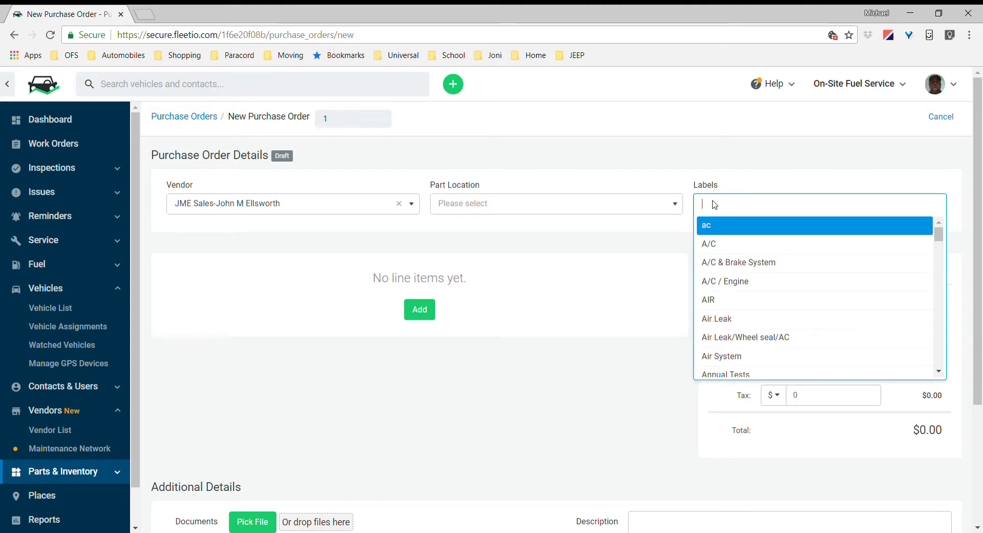
text(A/C)
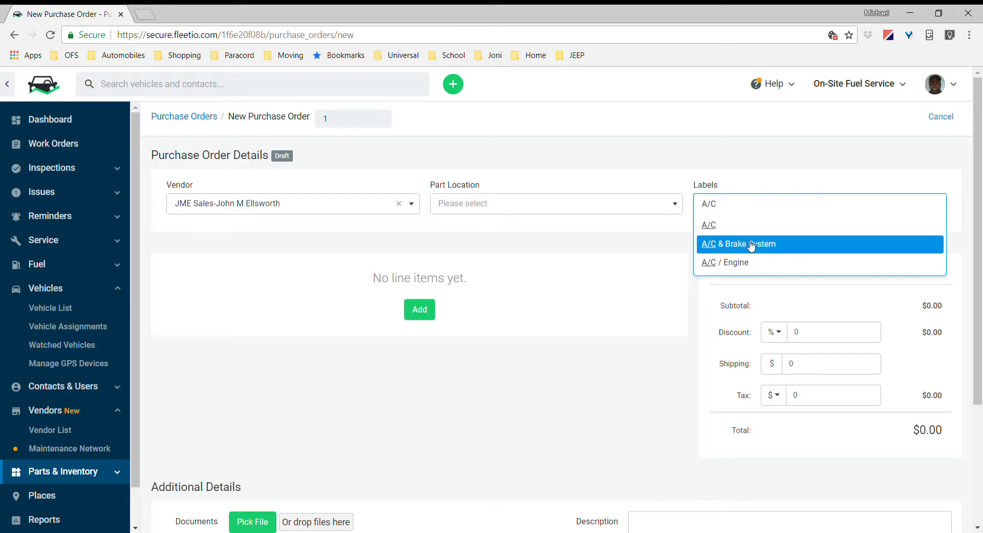
click(705, 314)
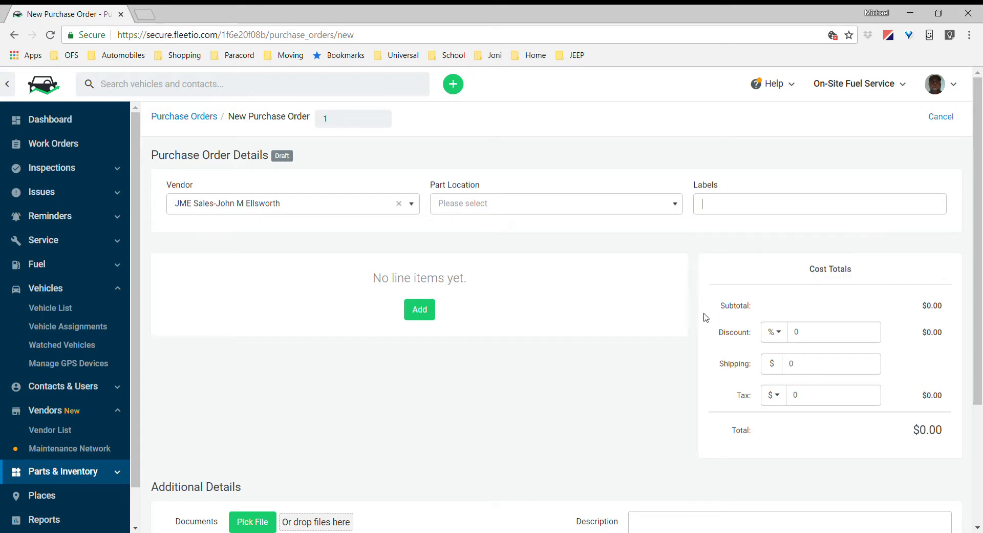
click(725, 213)
text(/c)
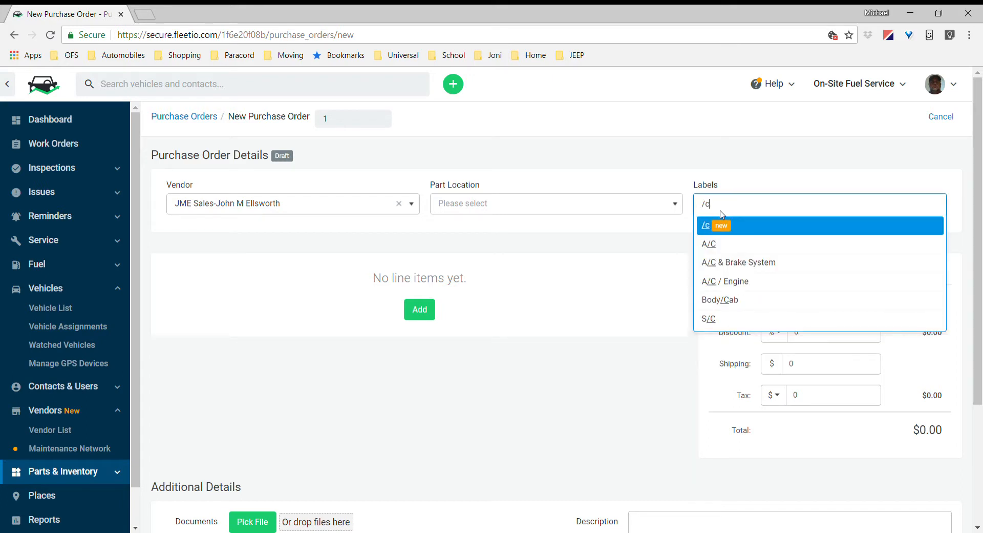
key(Return)
key(F5)
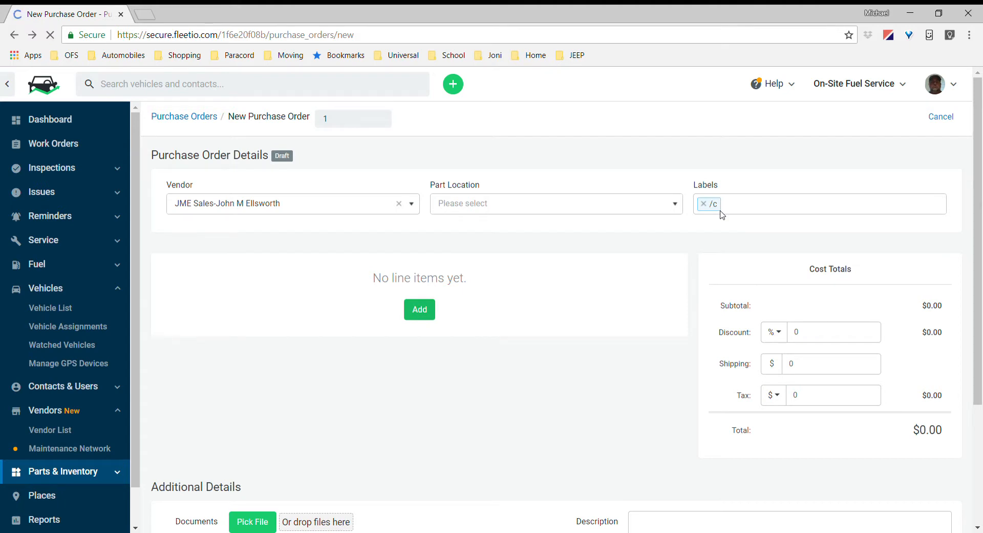
Step: Assign the existing A/C label to the purchase order
click(712, 211)
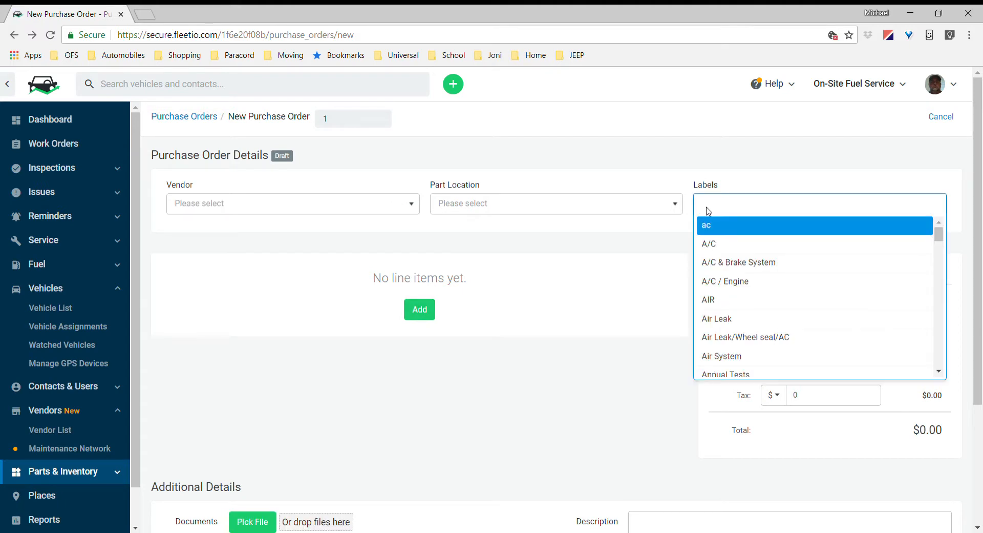
key(Down)
key(Return)
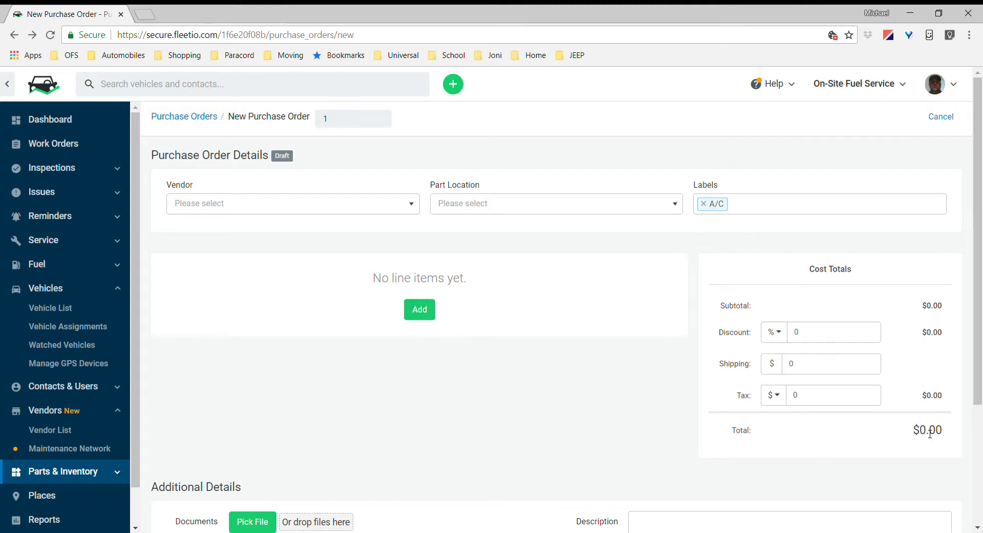
Step: Add a line item to the purchase order with a unit cost of $500.00 and a quantity of 1
click(427, 312)
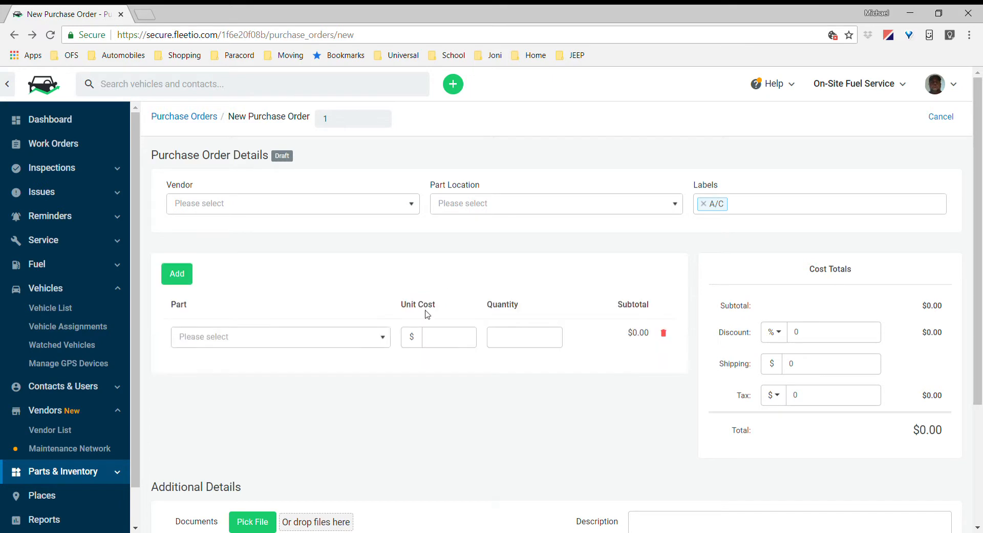
click(255, 339)
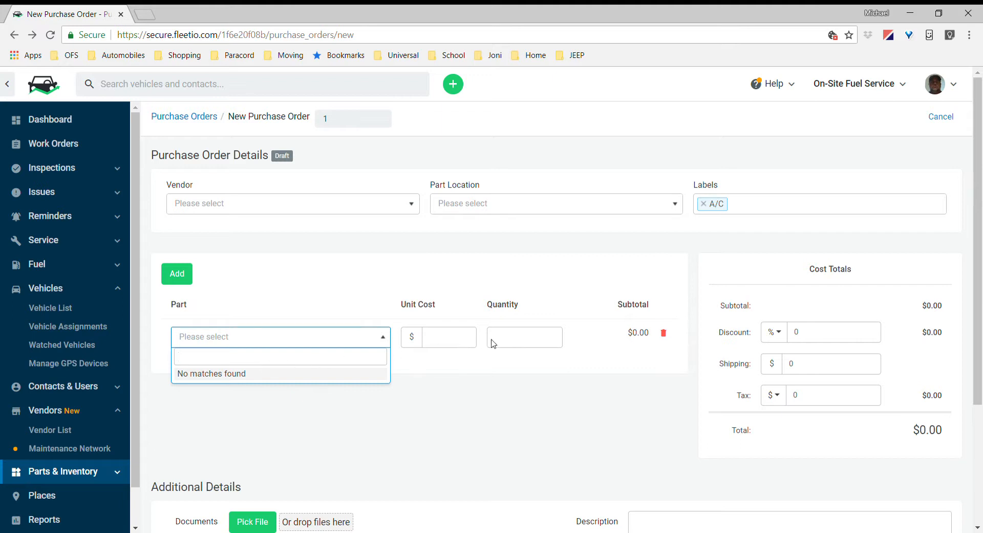
click(665, 335)
click(528, 337)
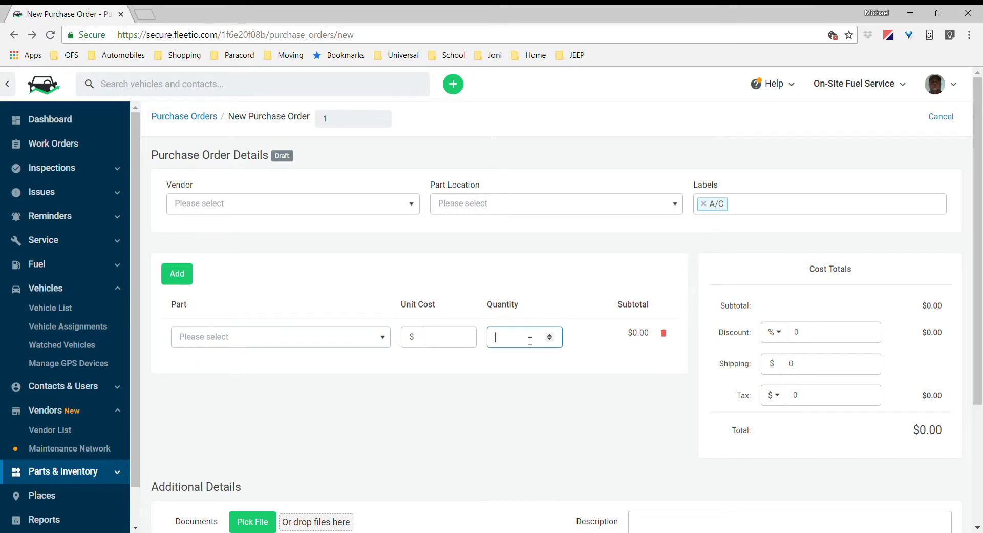
click(472, 342)
text(500)
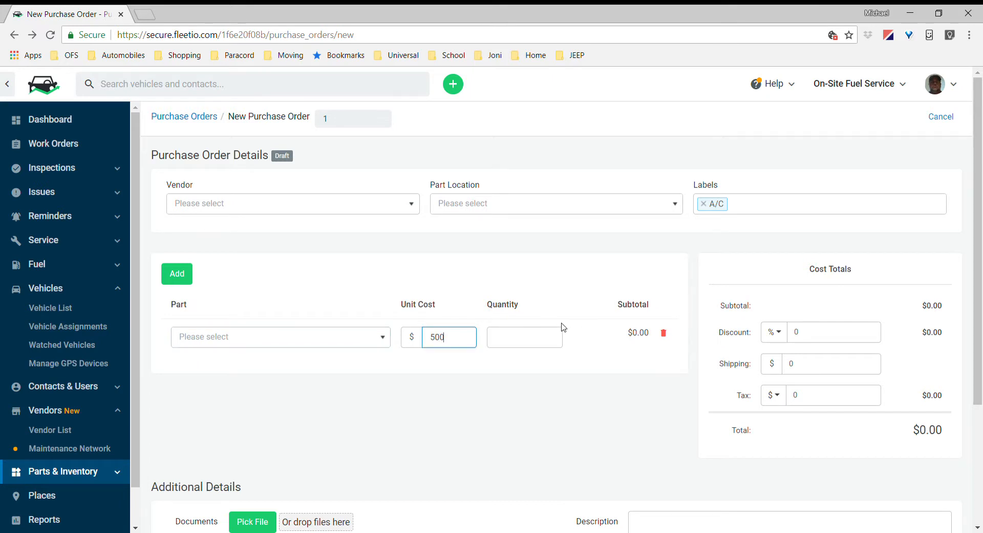
text(.00)
key(Tab)
text(1)
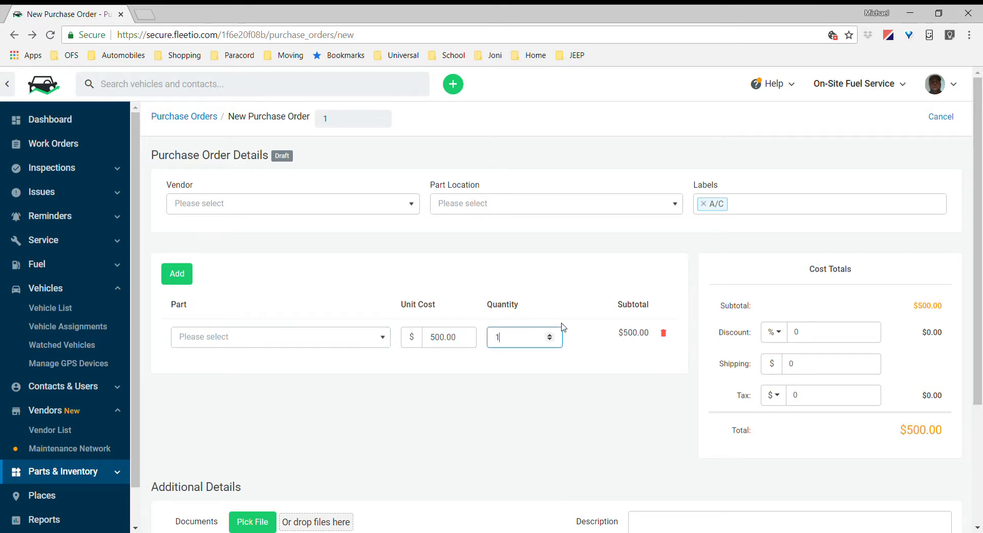
key(Tab)
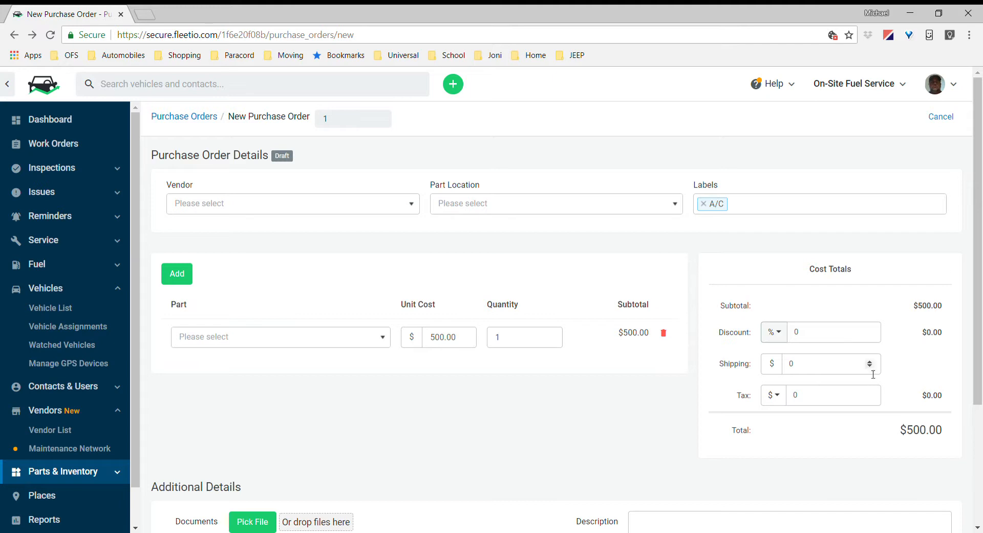
Step: Review the purchase order's tax type choices, document and description fields and save options, and leave the form without saving
click(774, 396)
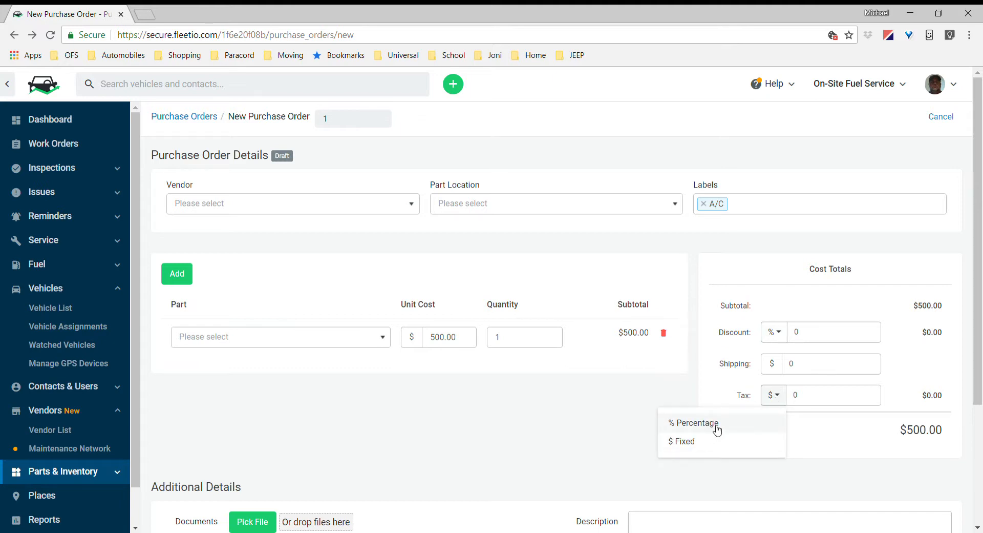
click(722, 398)
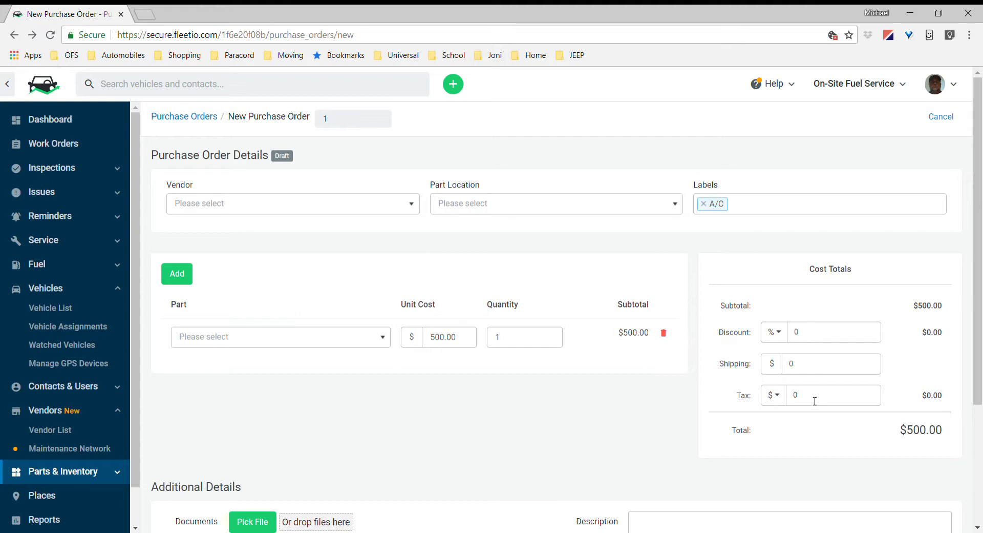
scroll(613, 420, down, 3)
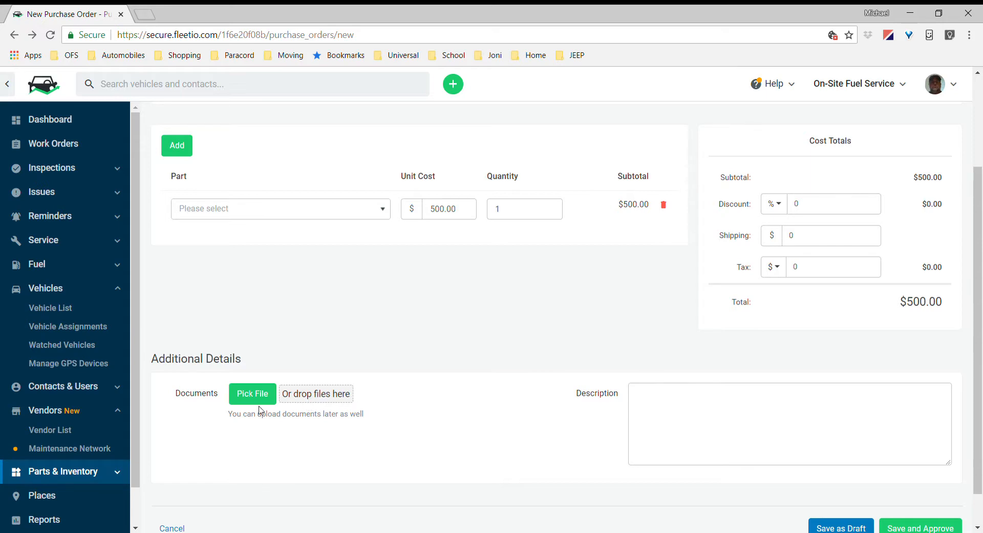
scroll(290, 367, up, 3)
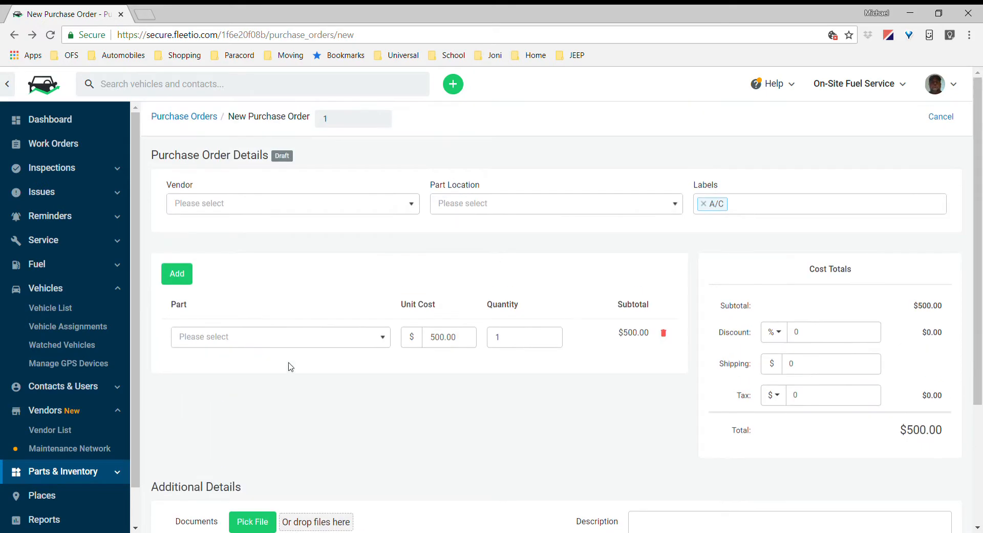
scroll(511, 397, down, 3)
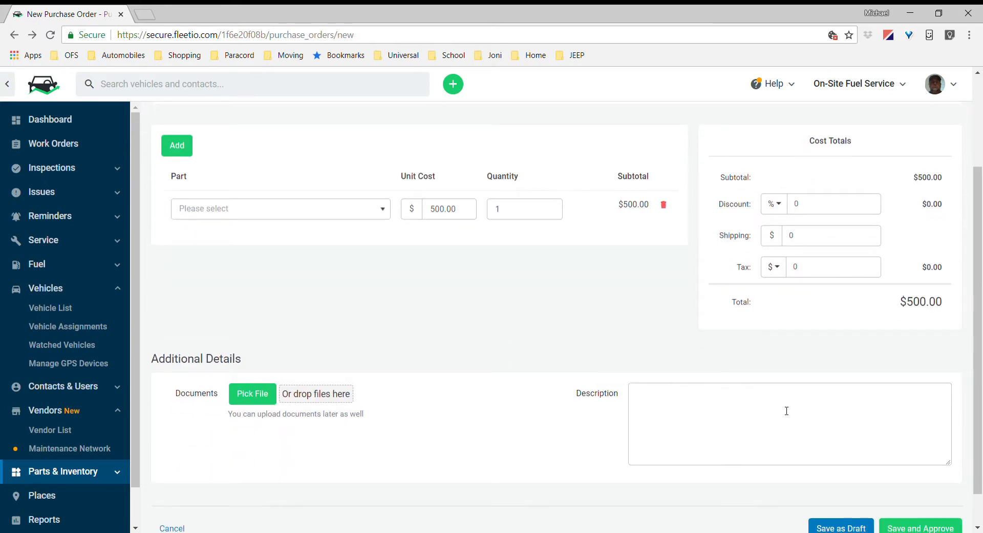
scroll(850, 414, down, 1)
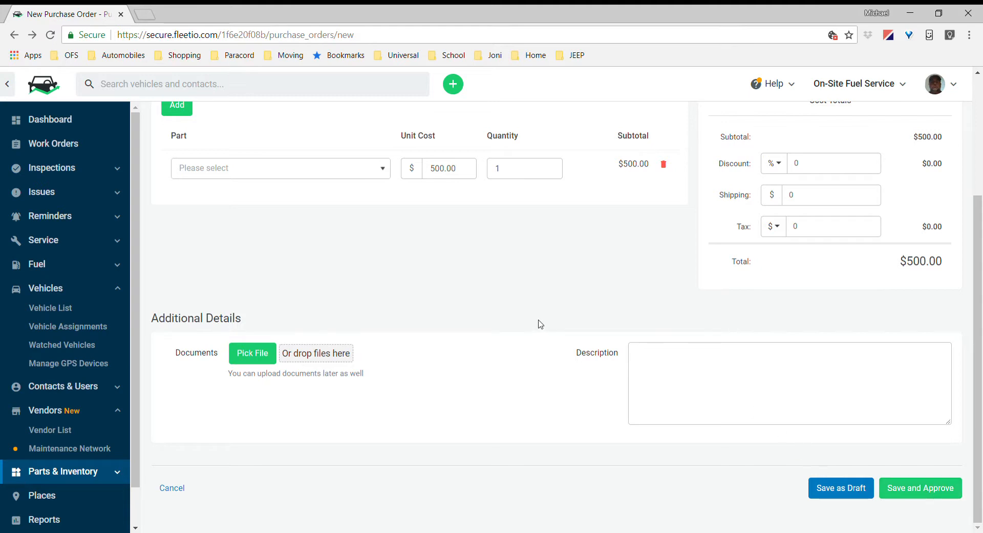
scroll(538, 324, up, 3)
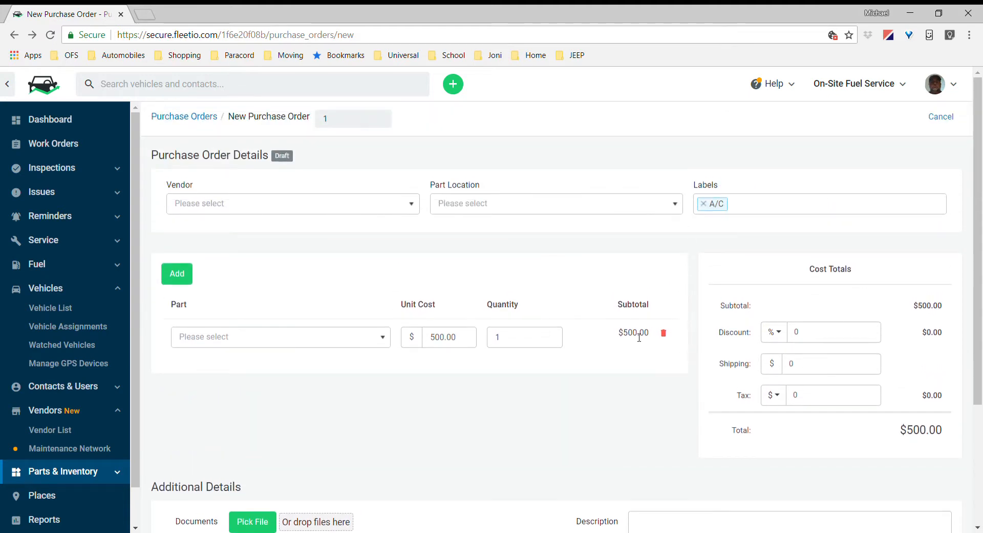
click(192, 120)
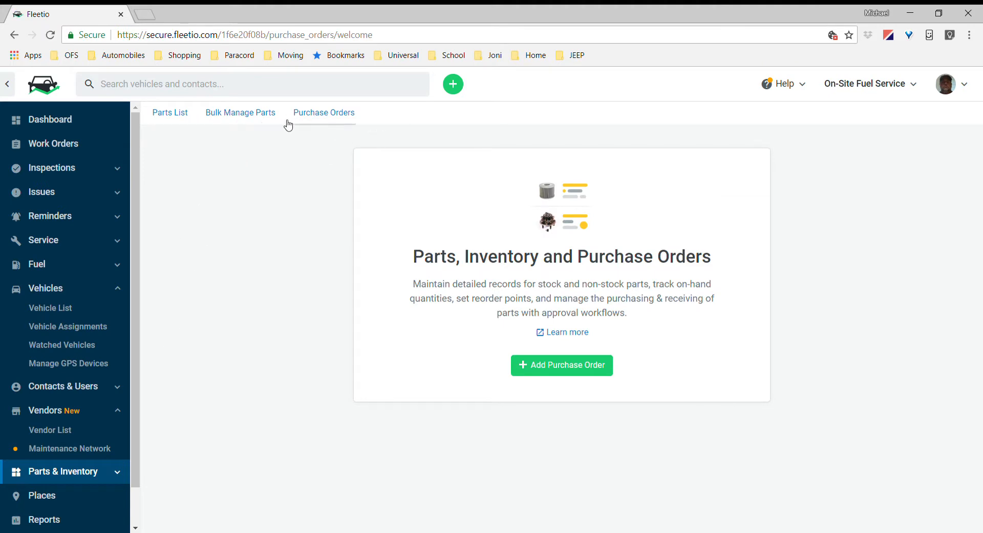
Step: Start a new work order for vehicle 1001 (ST9)
click(60, 147)
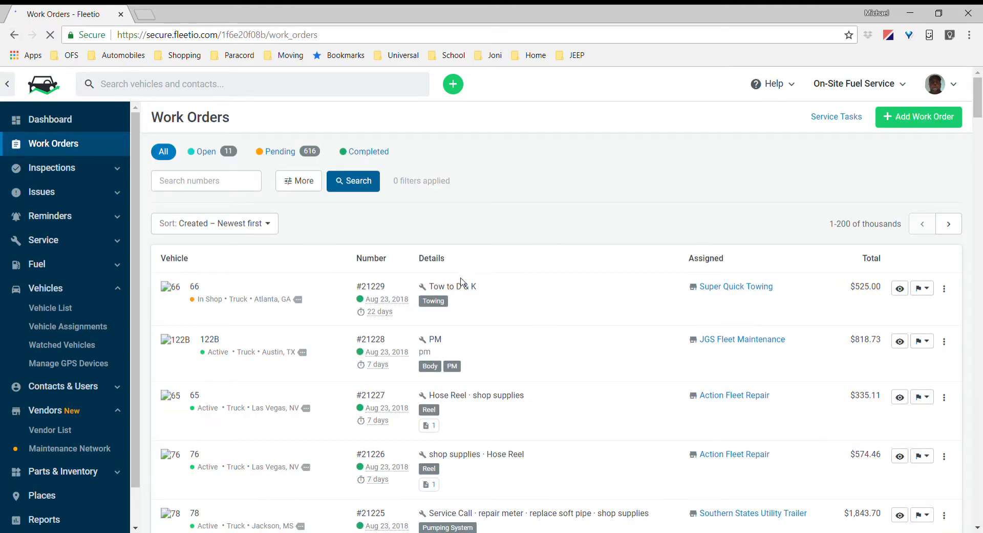
click(902, 124)
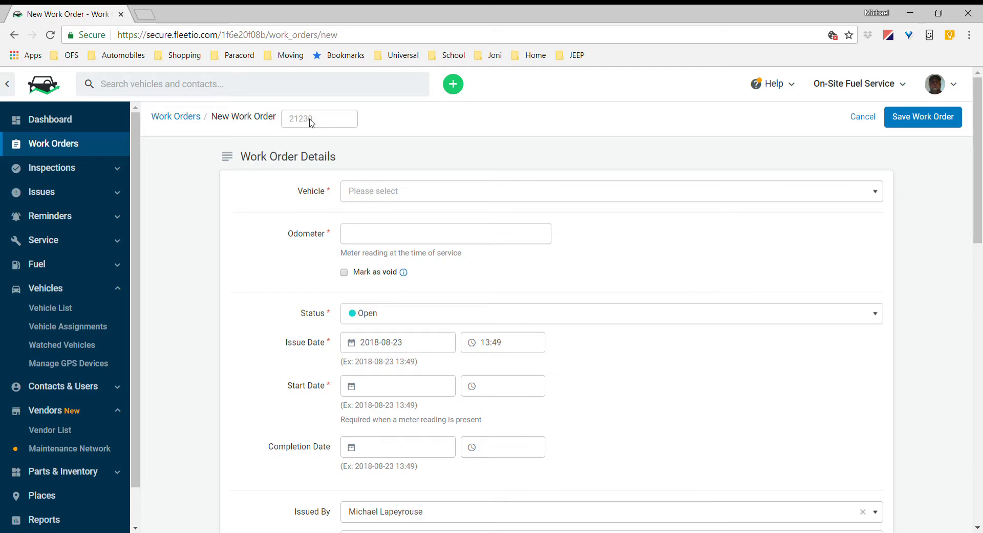
click(385, 193)
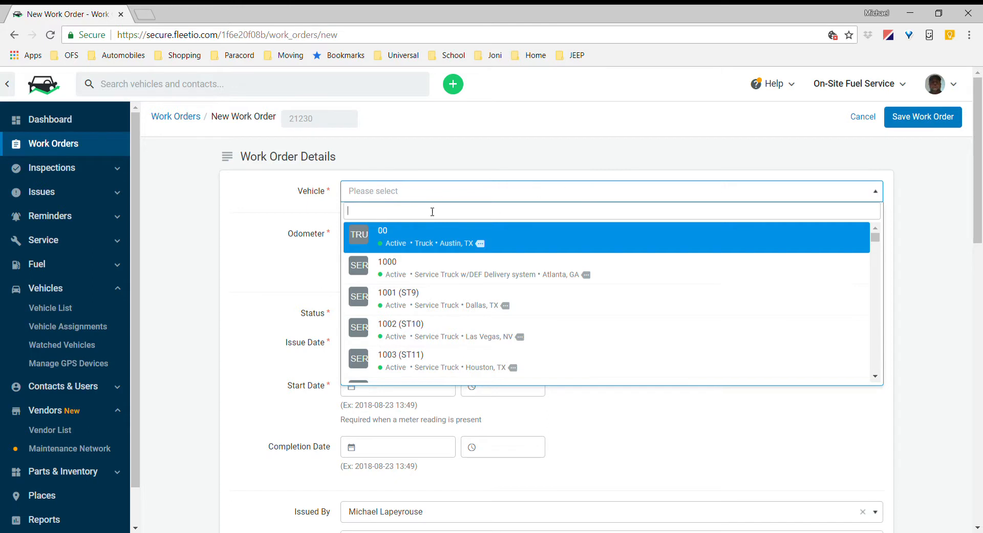
click(403, 300)
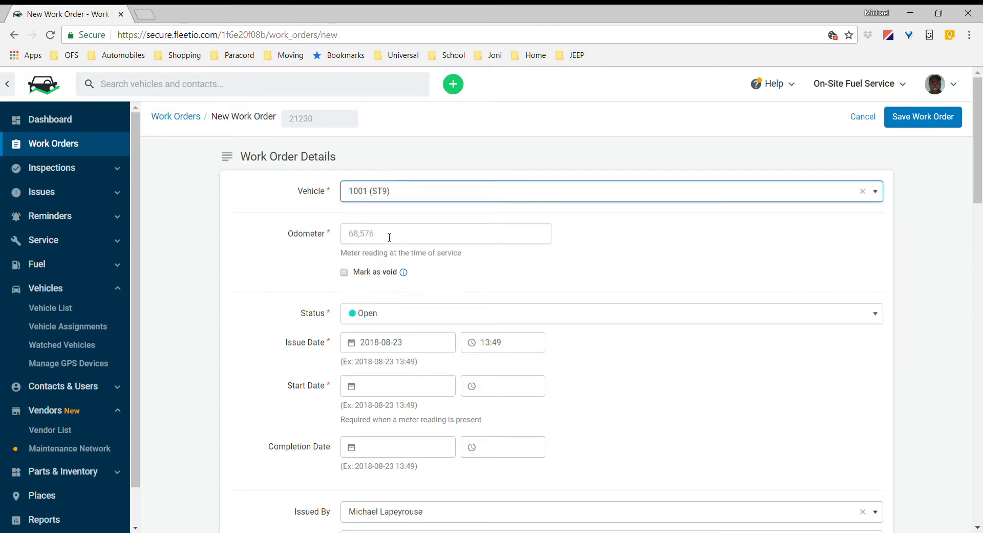
Step: Review the available status options for the work order, leaving the status set to Open
scroll(377, 230, down, 1)
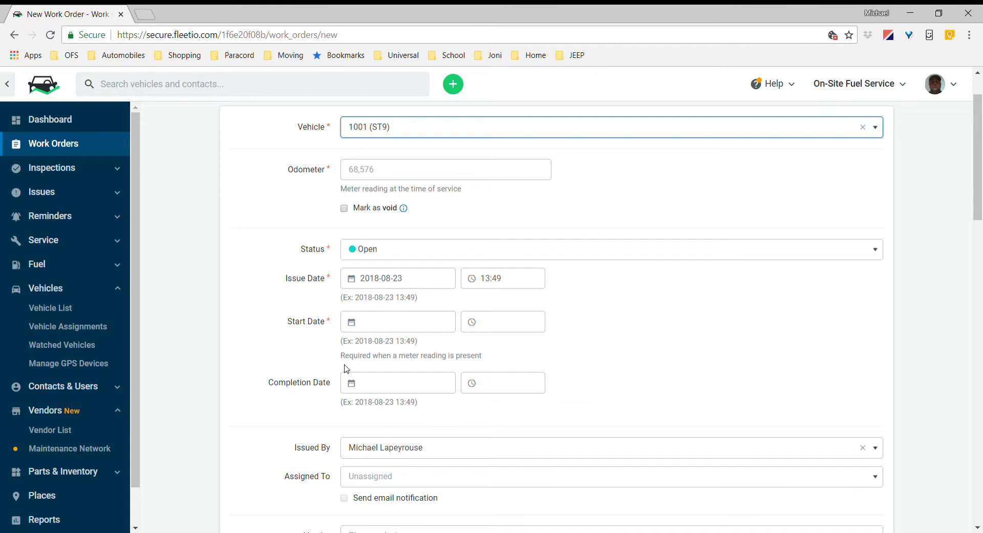
click(457, 252)
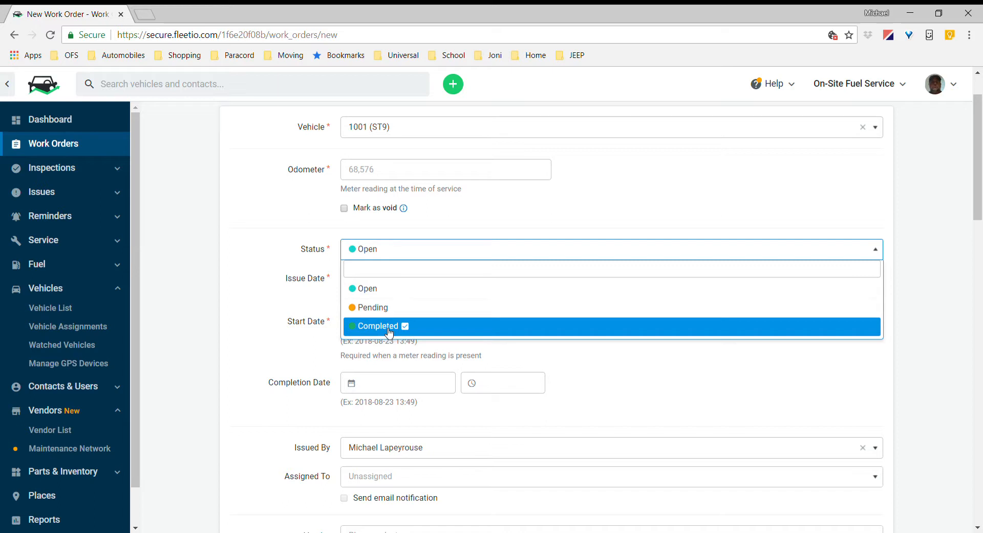
click(494, 227)
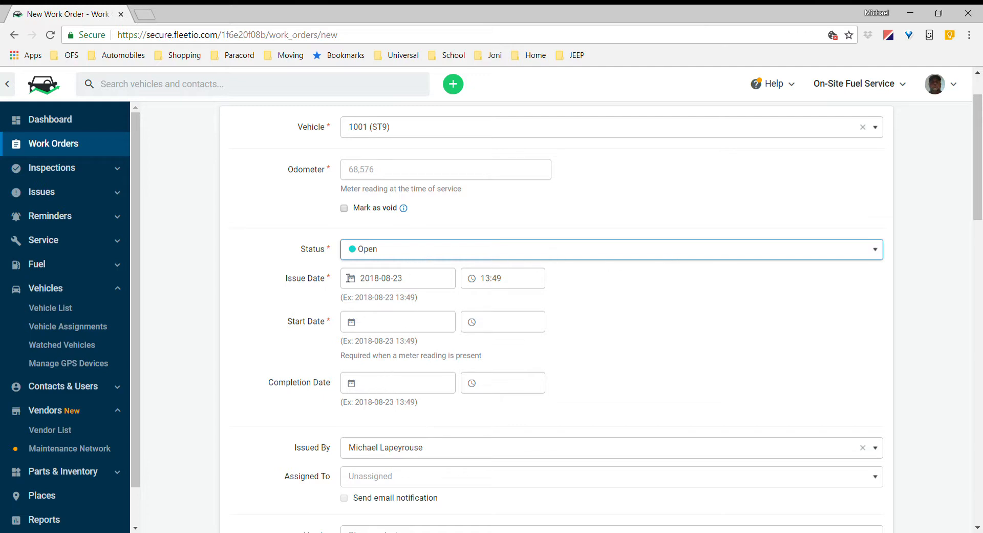
Step: Set the new work order's vendor to Action Fleet Repair and add the A/C label
scroll(256, 283, down, 3)
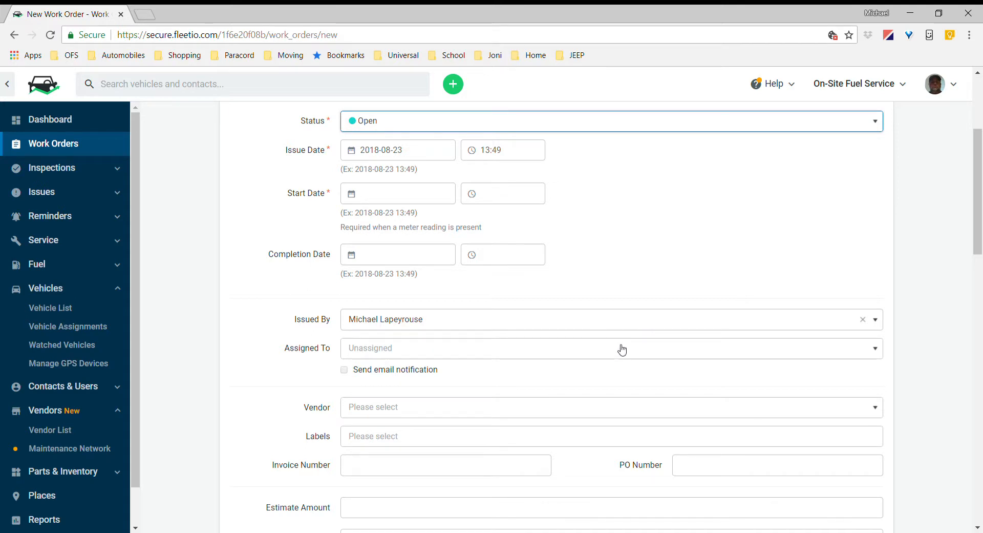
scroll(361, 335, down, 1)
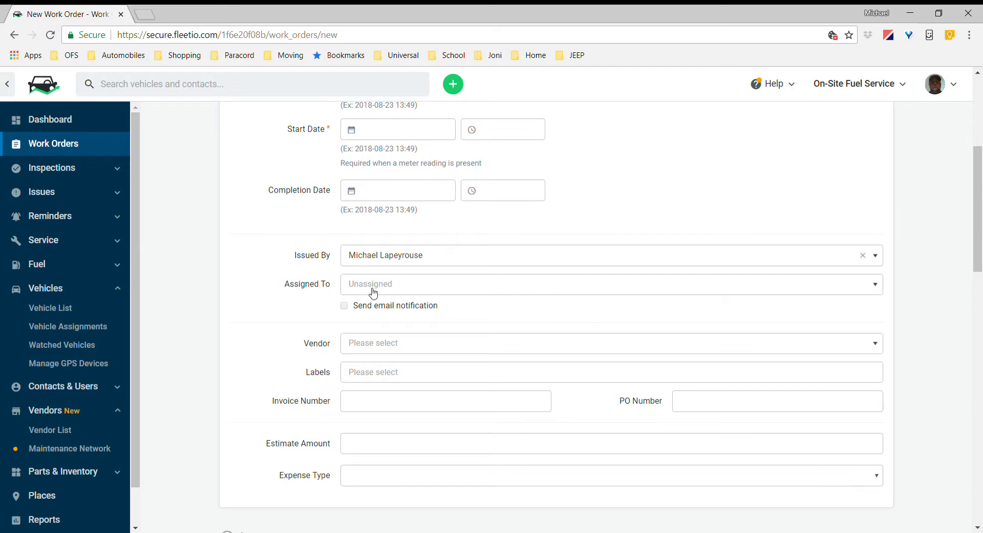
scroll(239, 332, down, 1)
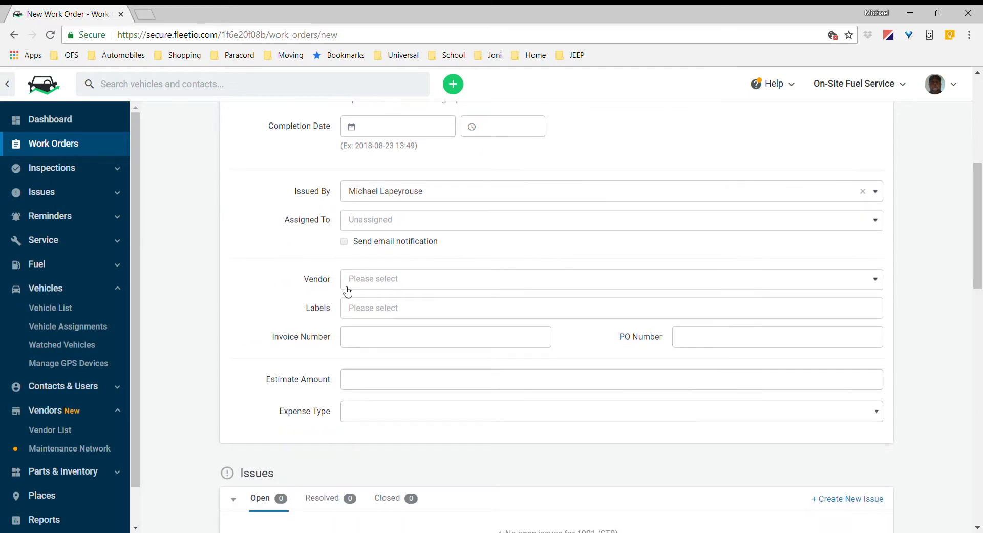
click(377, 285)
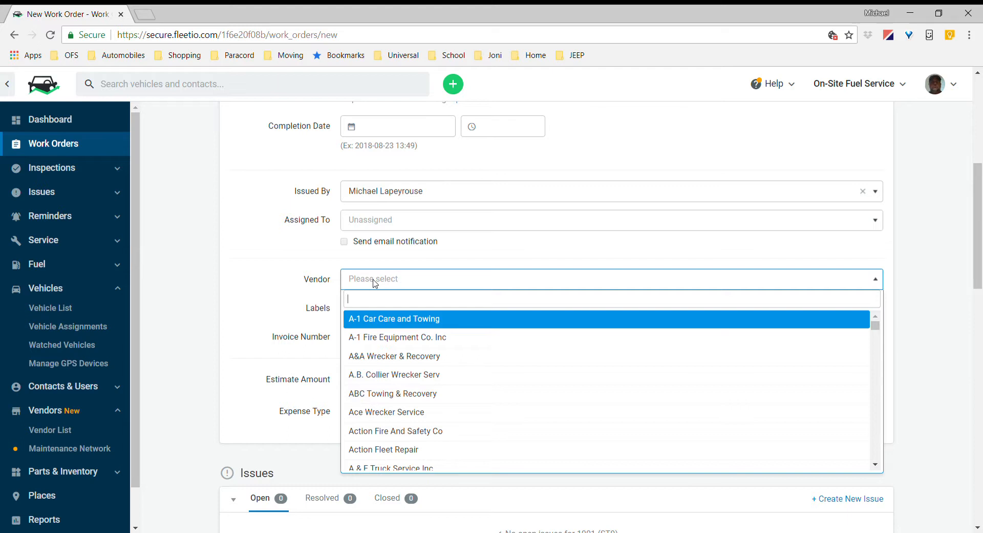
click(394, 449)
click(372, 313)
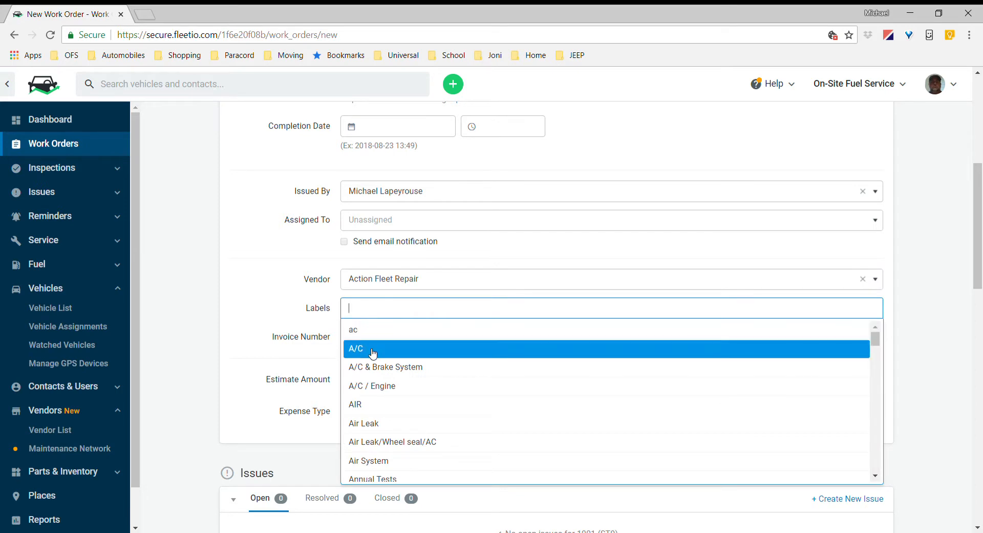
click(373, 353)
Step: Fill in invoice number 1586 and an estimate amount of 47.88, leaving the PO number and expense type blank
click(379, 338)
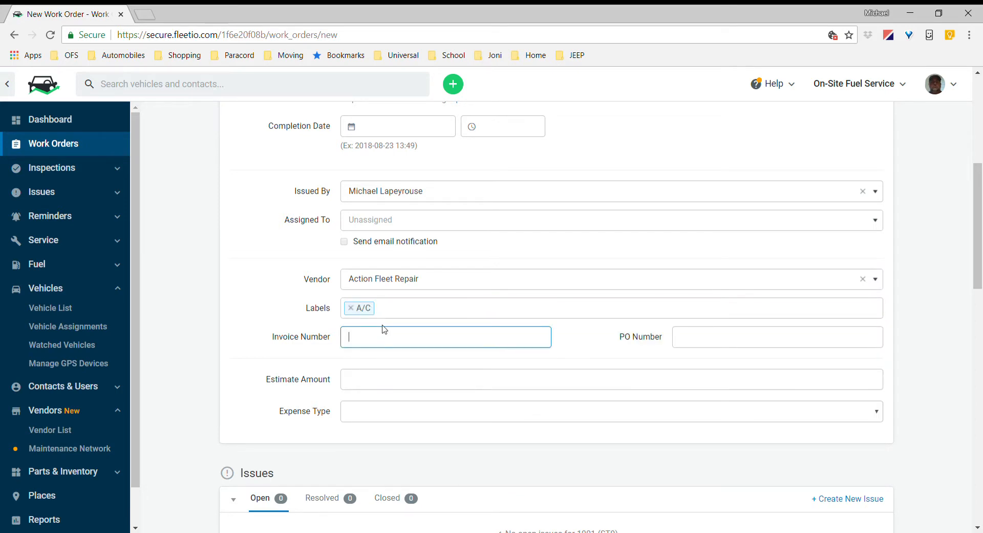
click(368, 351)
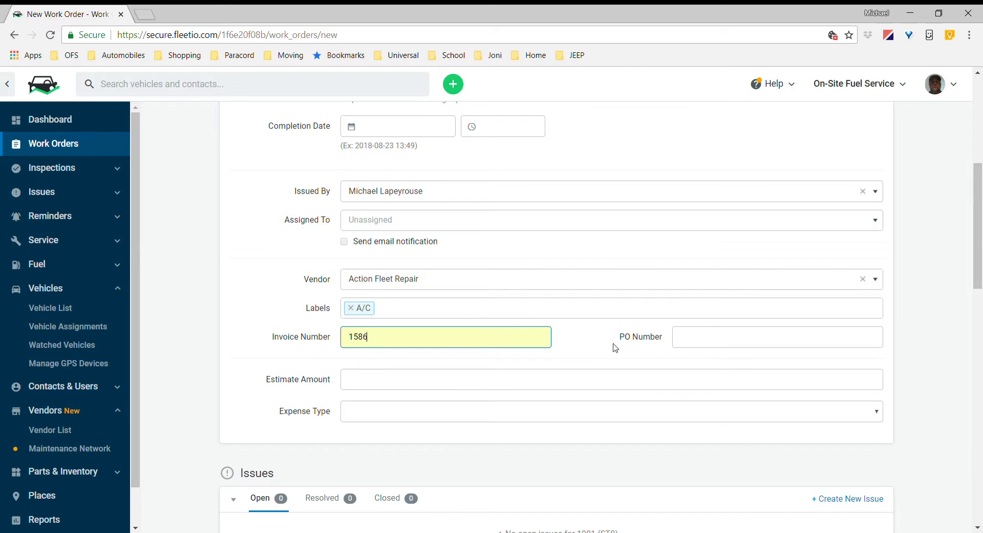
click(713, 344)
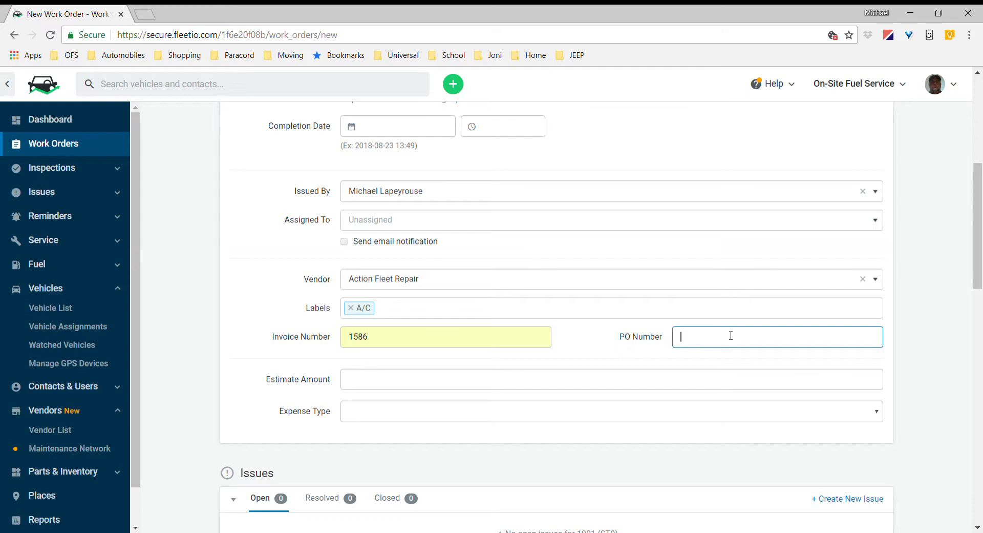
click(277, 396)
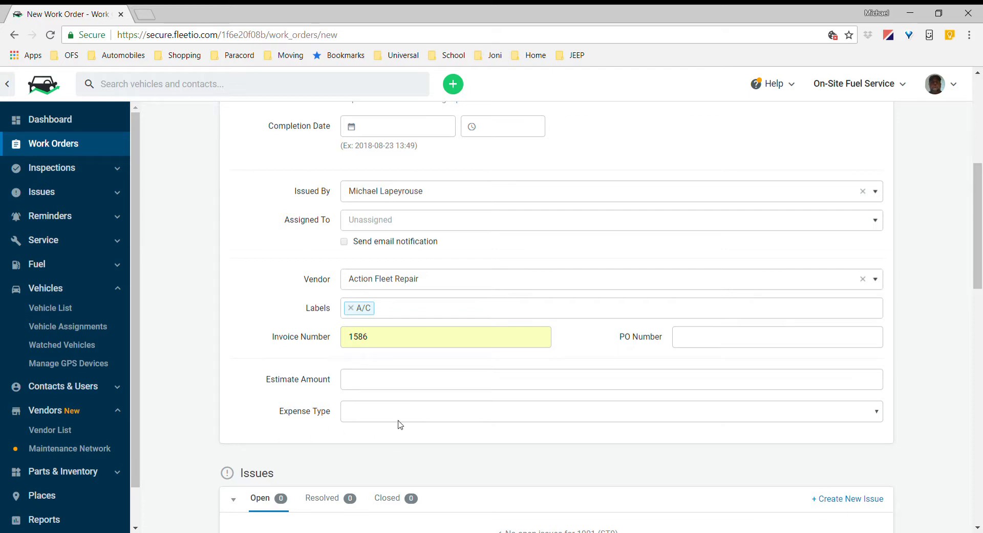
click(380, 384)
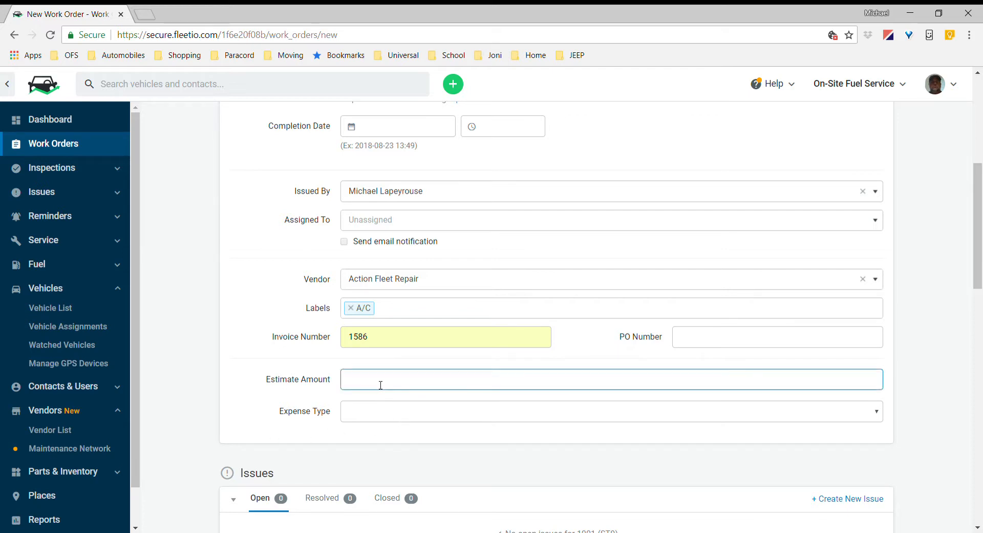
text(47.88)
key(Tab)
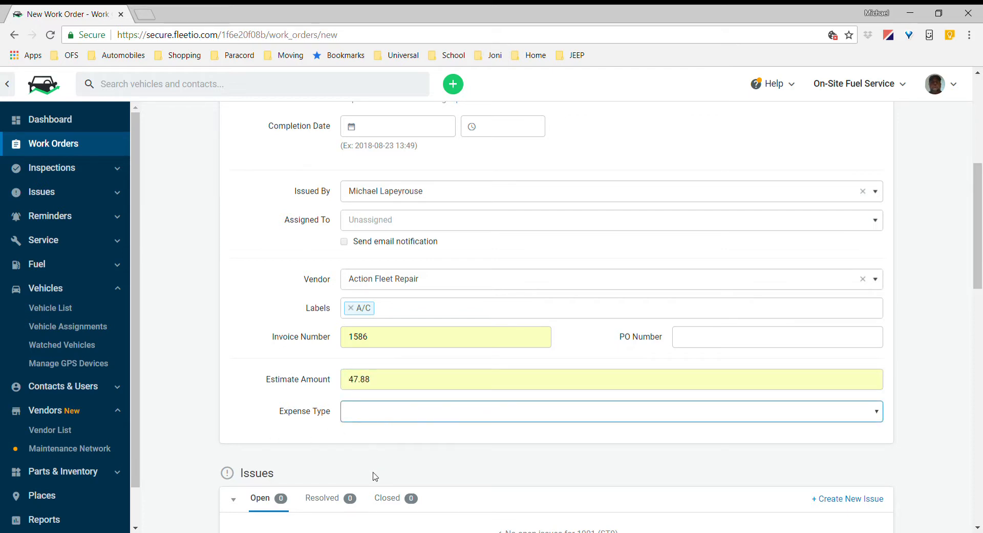
click(314, 436)
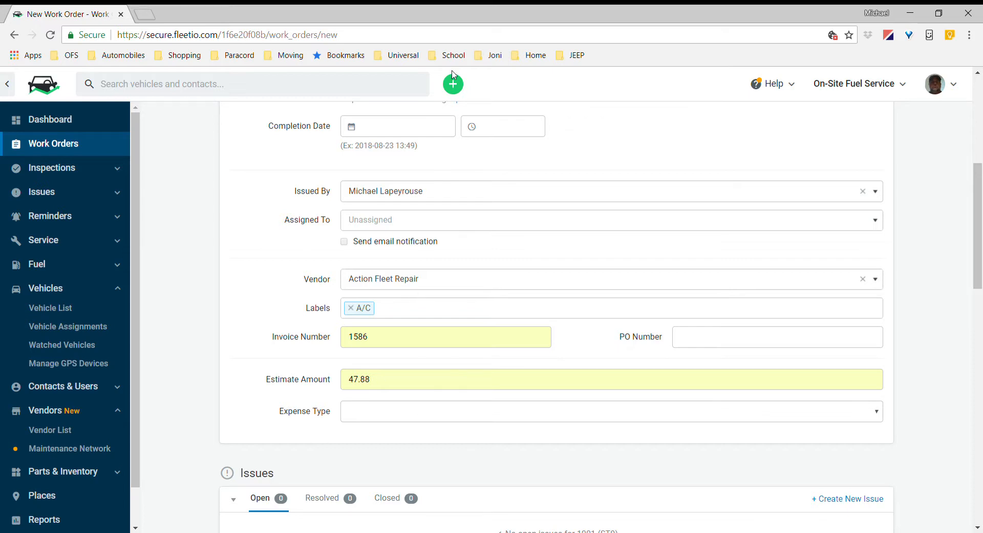
Step: Review the new work order's issues, line items, description, cost summary, attachments, comment field and save options
scroll(424, 325, down, 1)
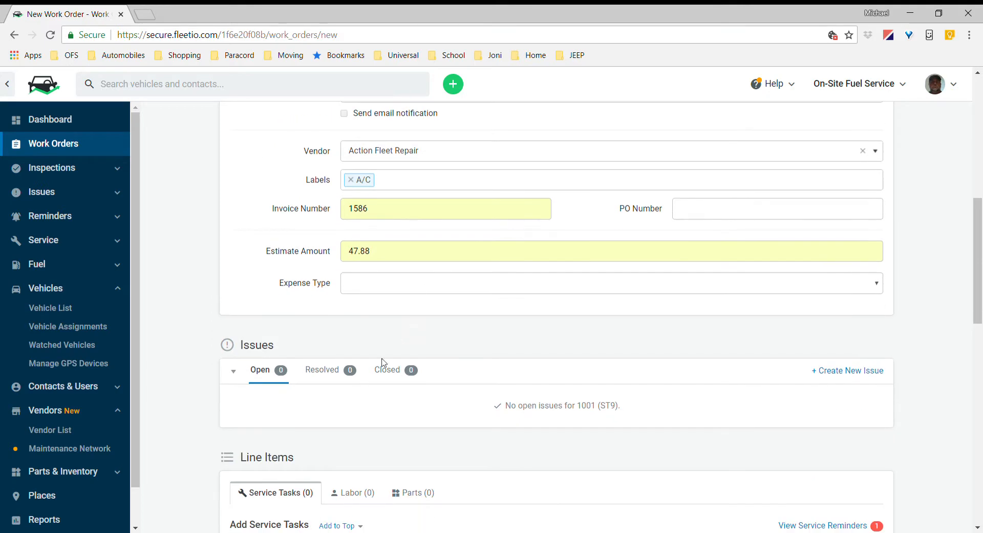
scroll(338, 477, down, 4)
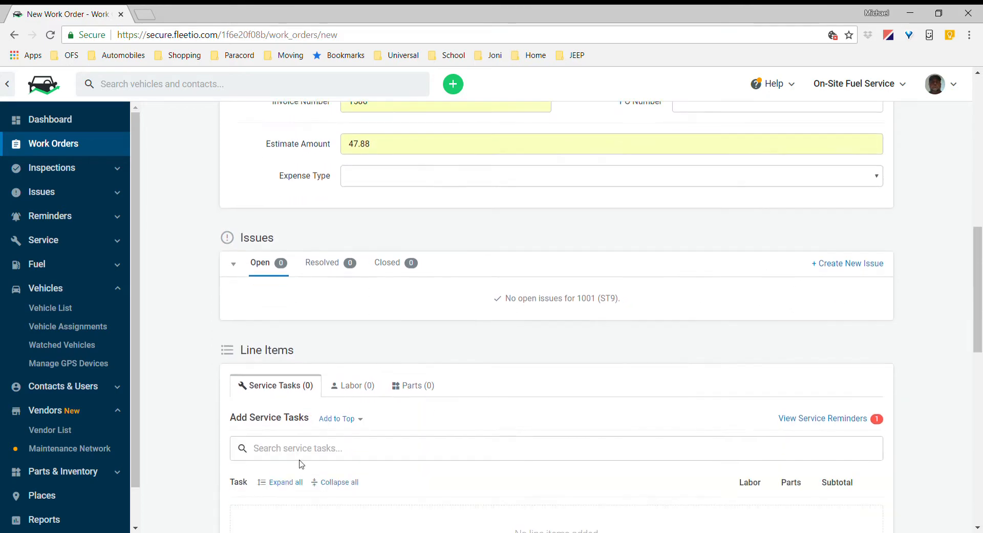
scroll(572, 360, down, 1)
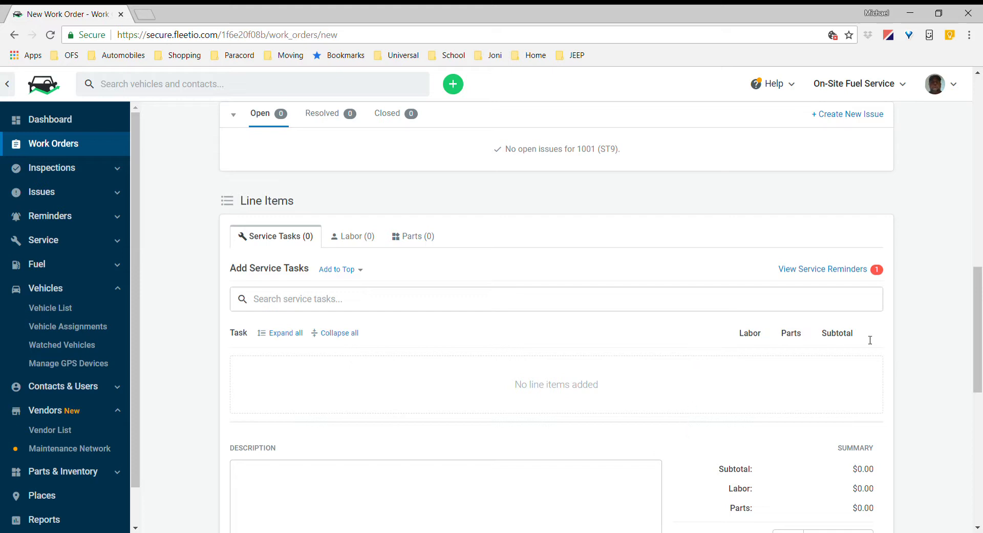
scroll(839, 361, down, 3)
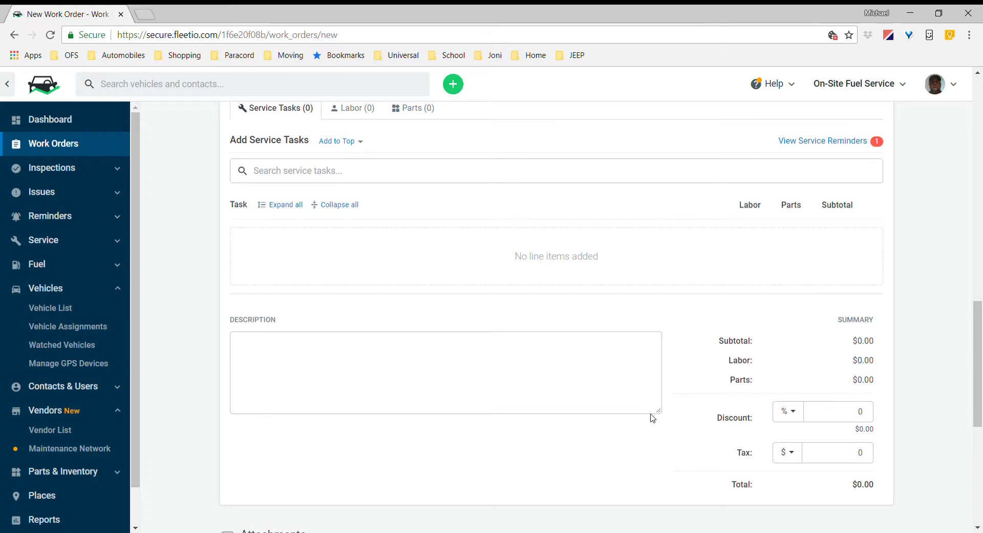
scroll(578, 387, down, 5)
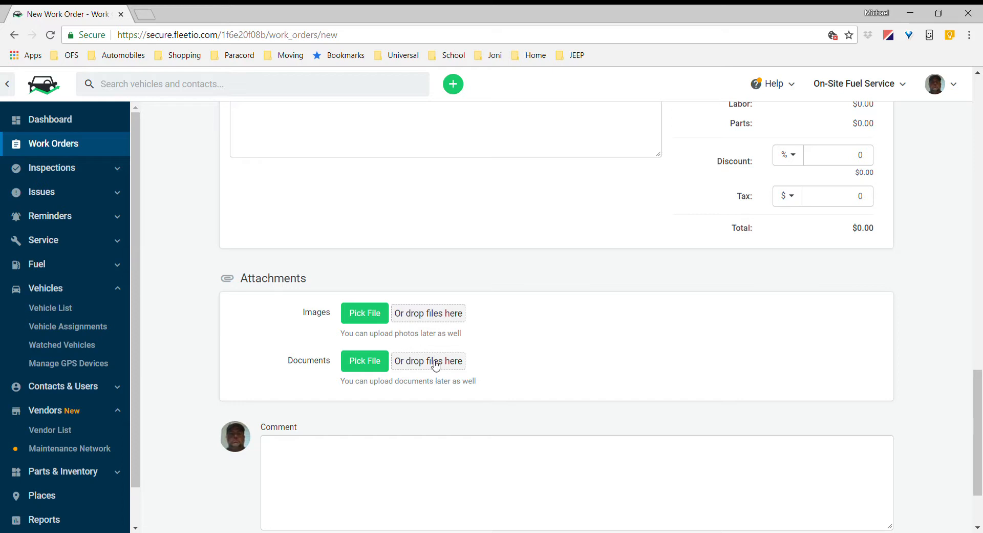
scroll(544, 361, down, 2)
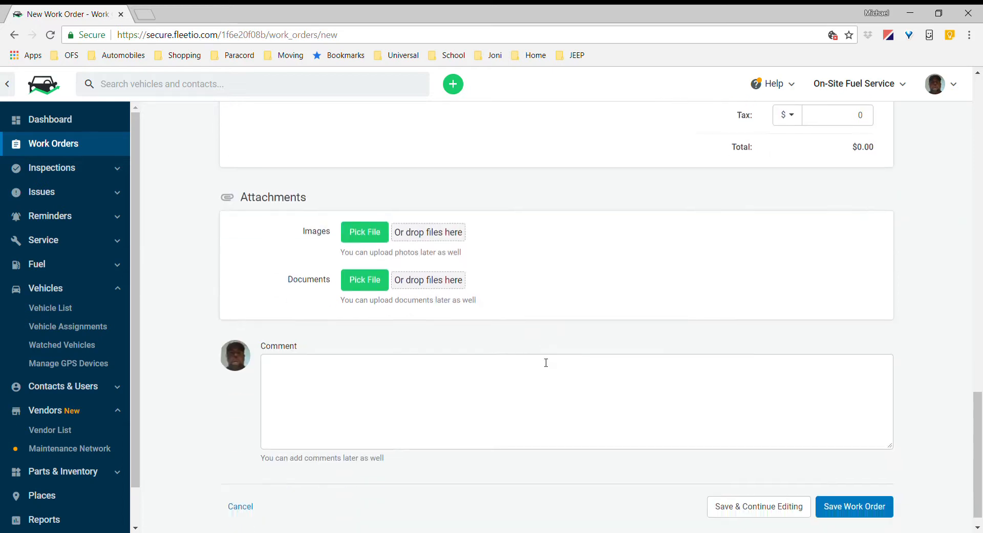
scroll(543, 362, up, 4)
scroll(563, 364, down, 4)
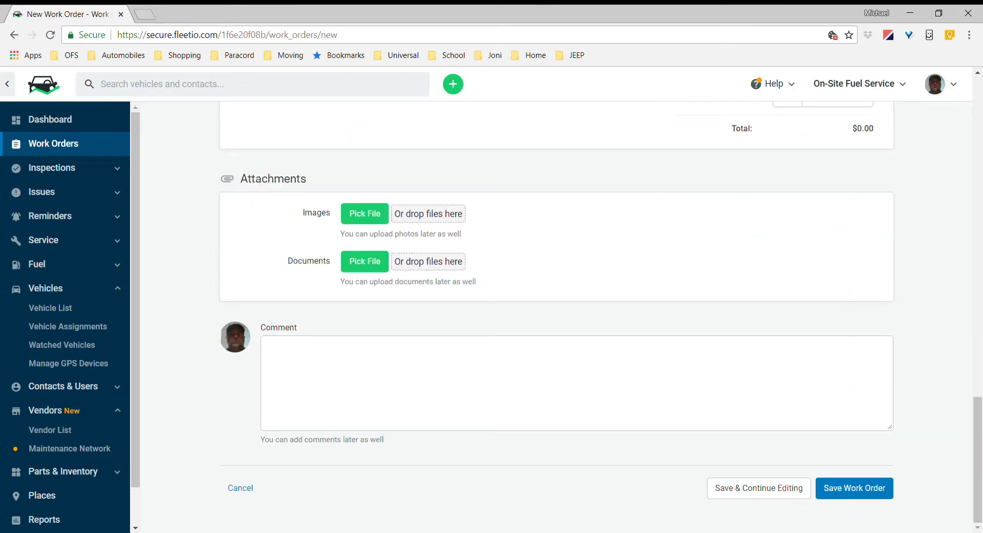
scroll(849, 490, up, 10)
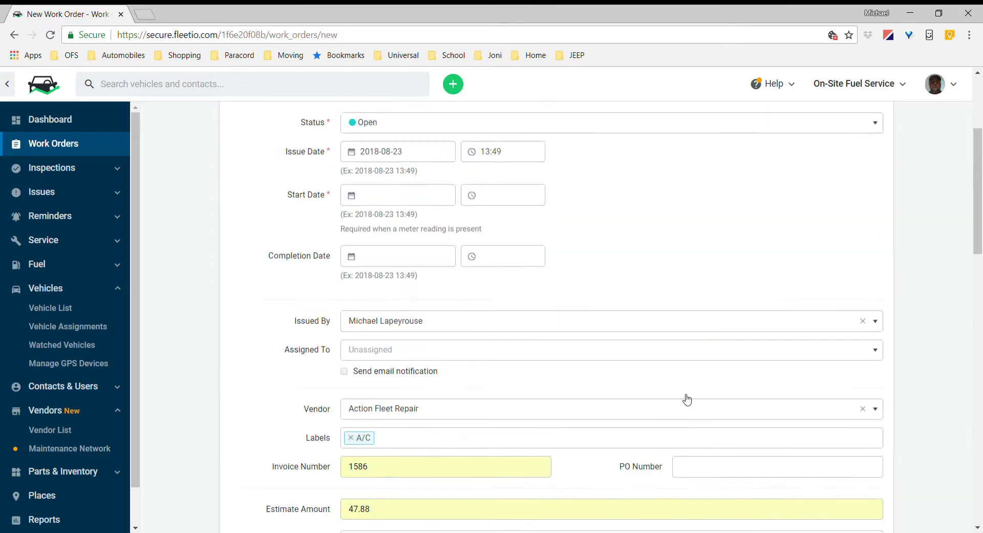
Step: Leave the new work order unsaved and review vehicle 66's "Tow to D & K" work order, including its details, line items and attachments
click(178, 121)
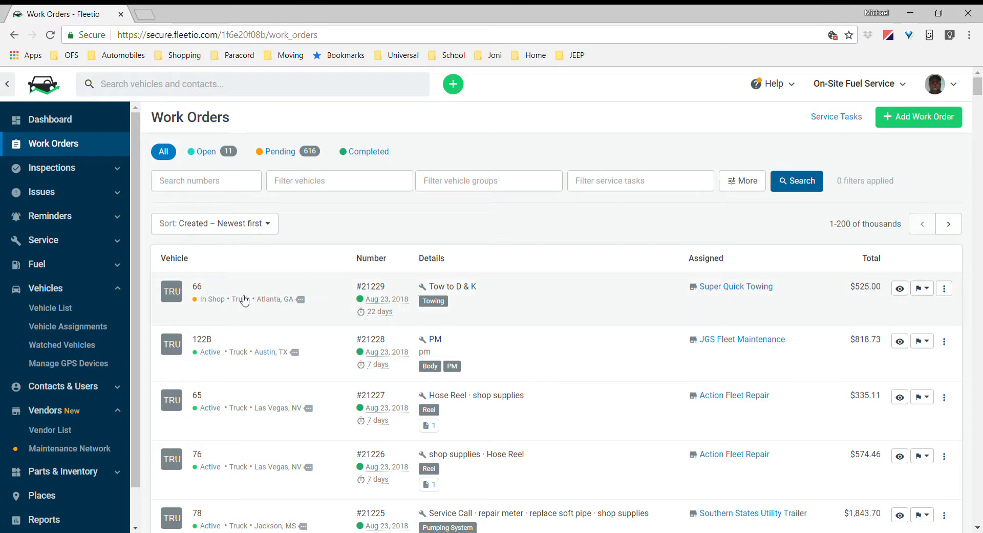
click(377, 288)
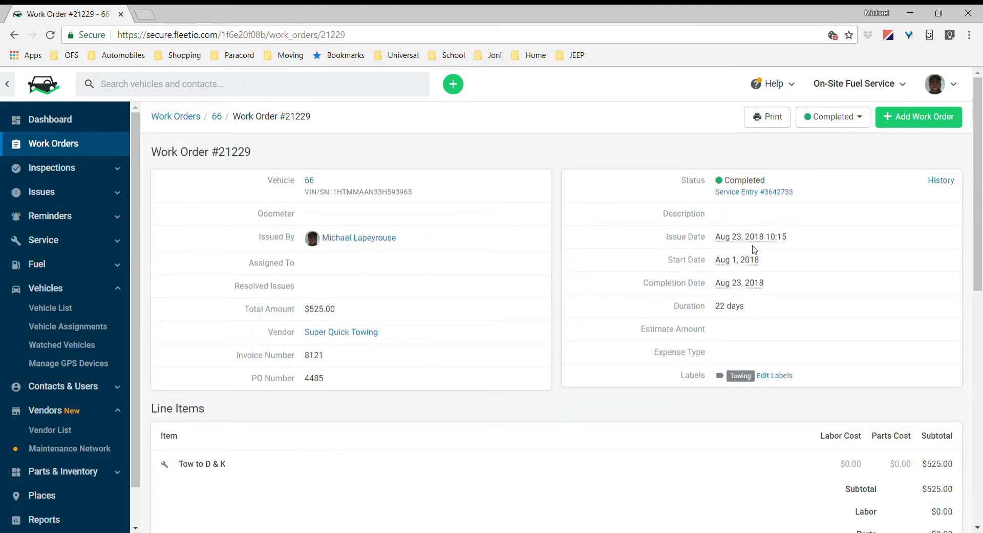
mouse_move(770, 240)
mouse_move(750, 264)
scroll(750, 269, down, 1)
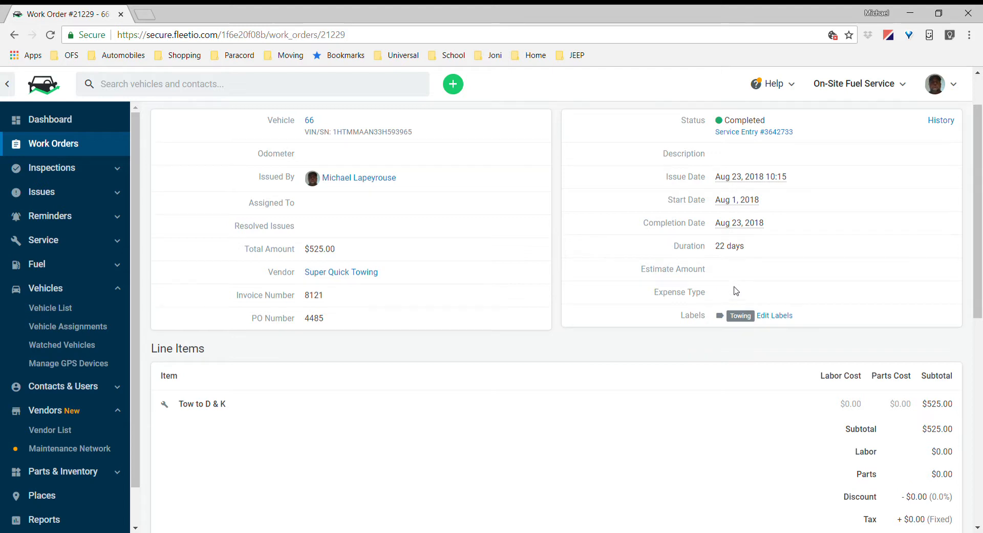
scroll(736, 291, up, 1)
scroll(736, 291, down, 1)
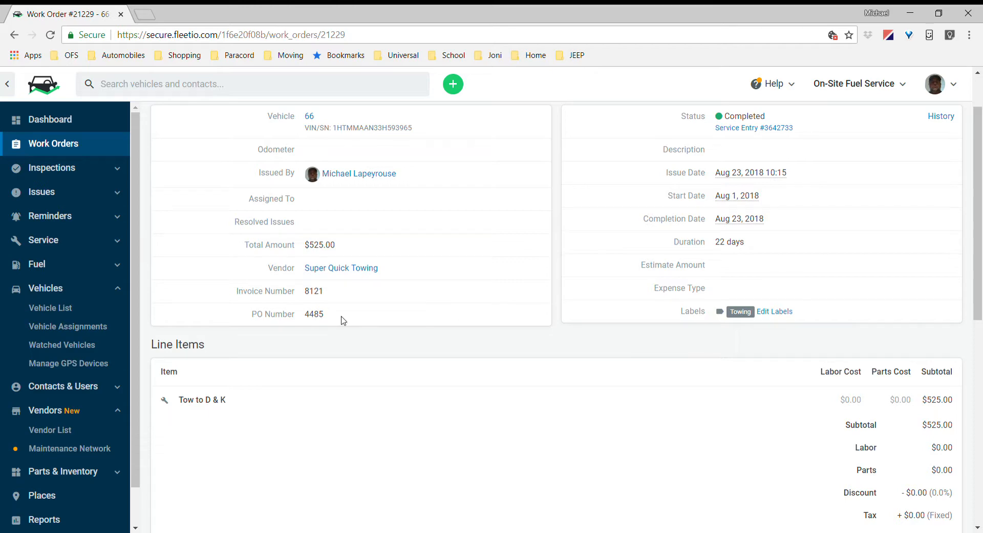
scroll(344, 321, down, 2)
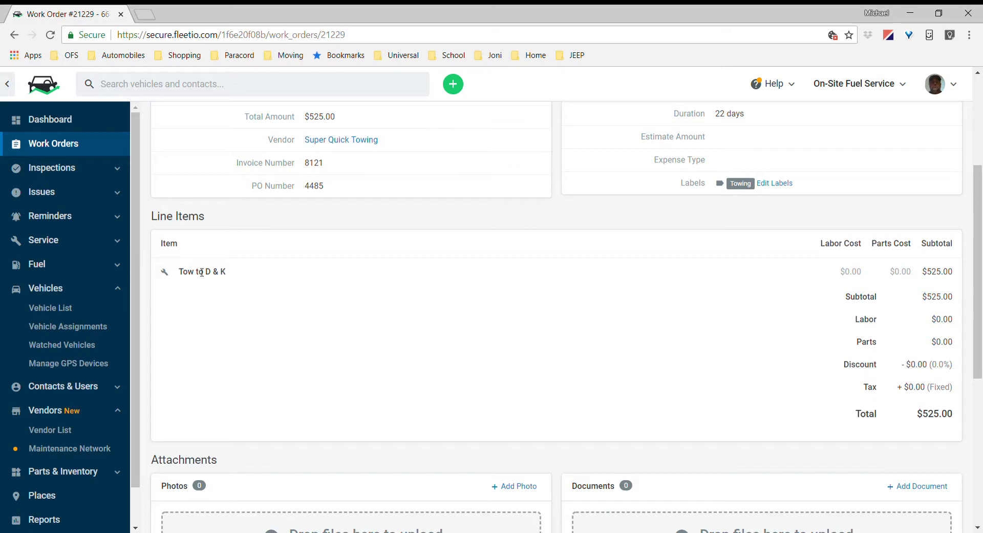
scroll(229, 279, down, 5)
scroll(309, 288, up, 2)
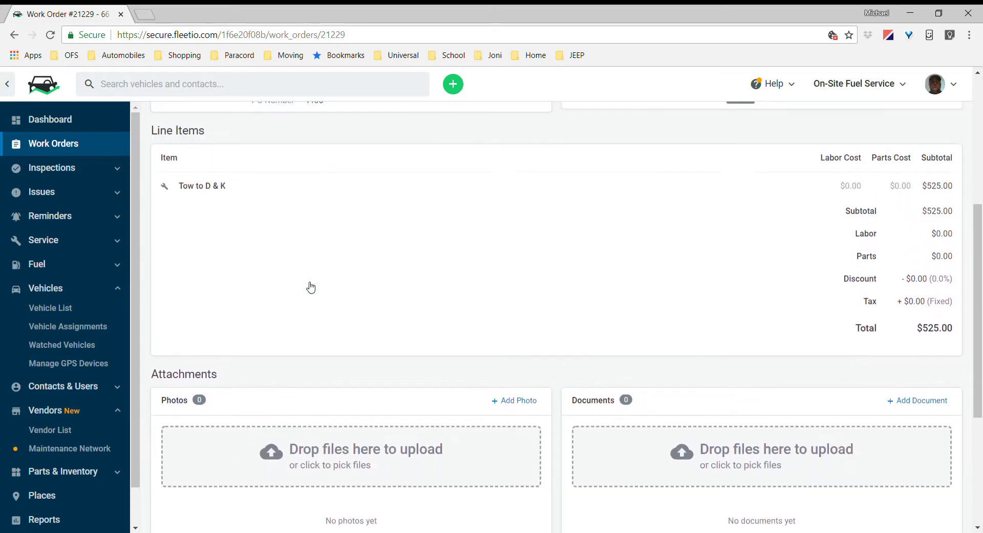
scroll(379, 318, down, 3)
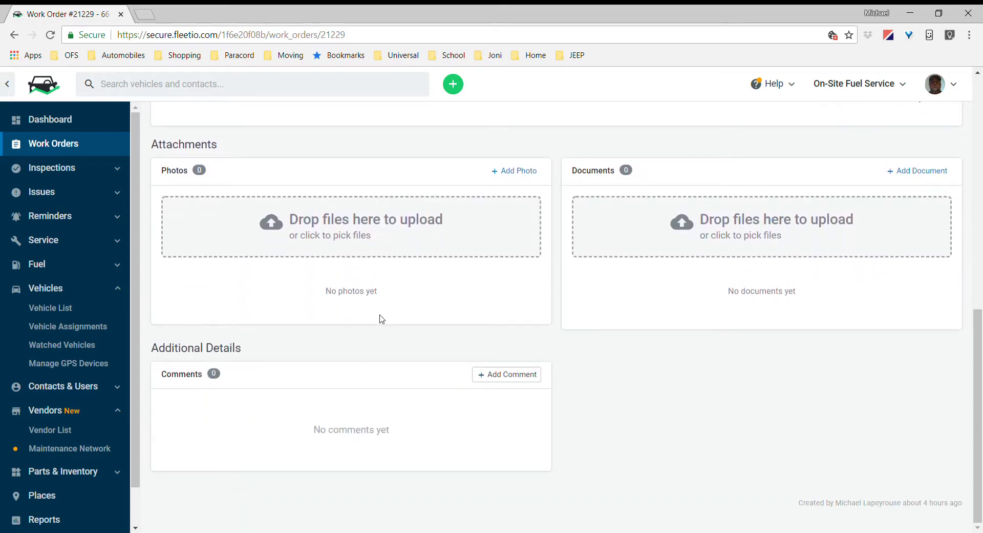
scroll(381, 319, up, 10)
Step: Open vehicle 122B's PM work order from the list and review its details, line items, attachments and comments
click(15, 36)
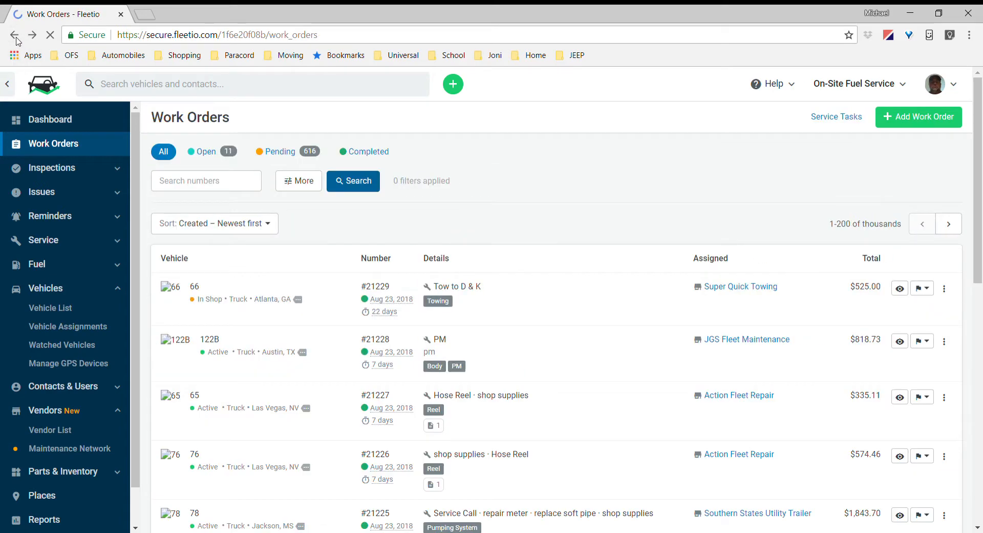
click(366, 342)
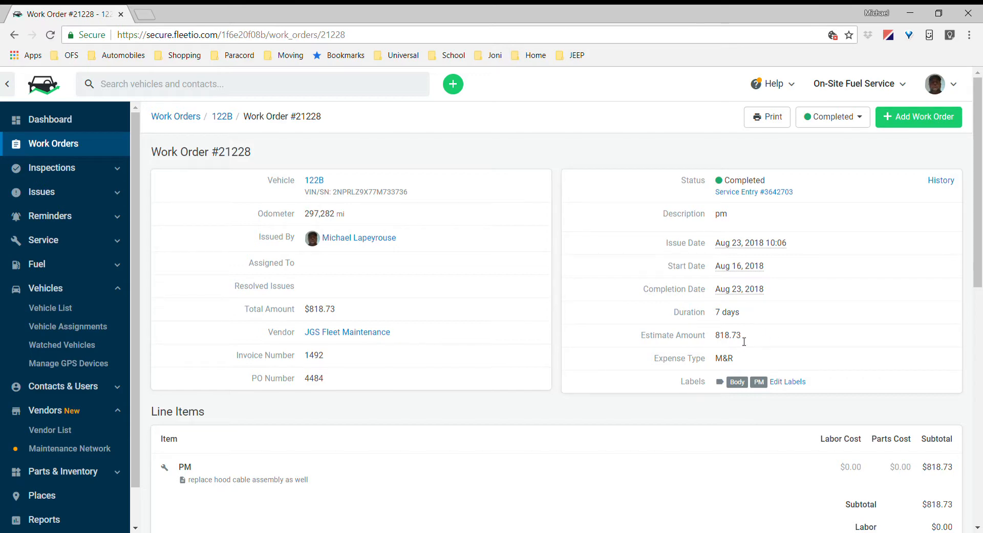
scroll(707, 364, down, 6)
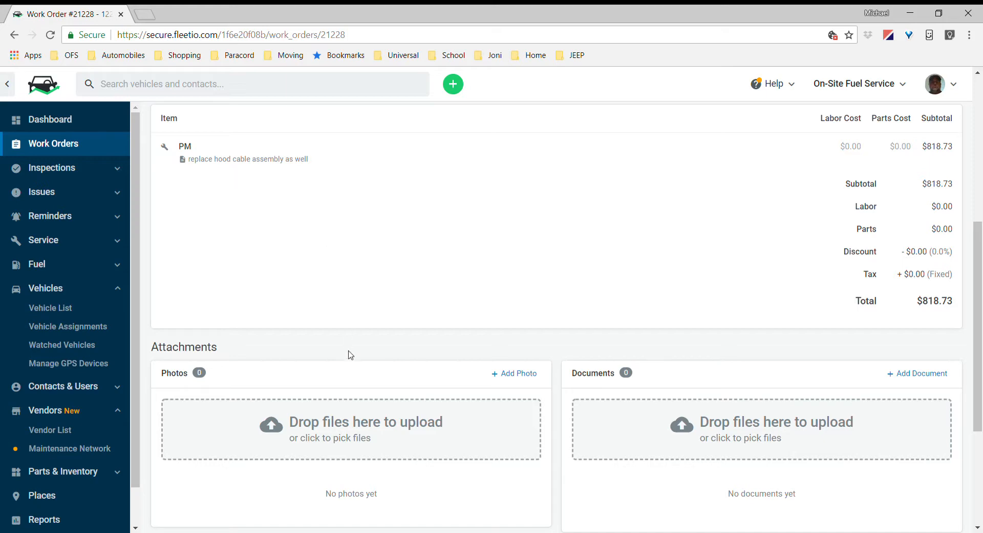
scroll(520, 379, down, 4)
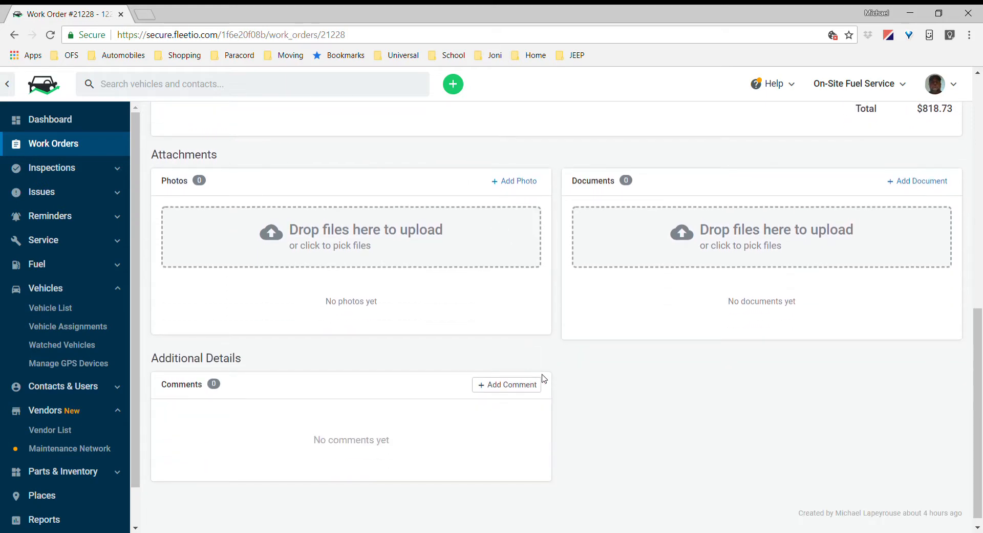
scroll(559, 384, down, 1)
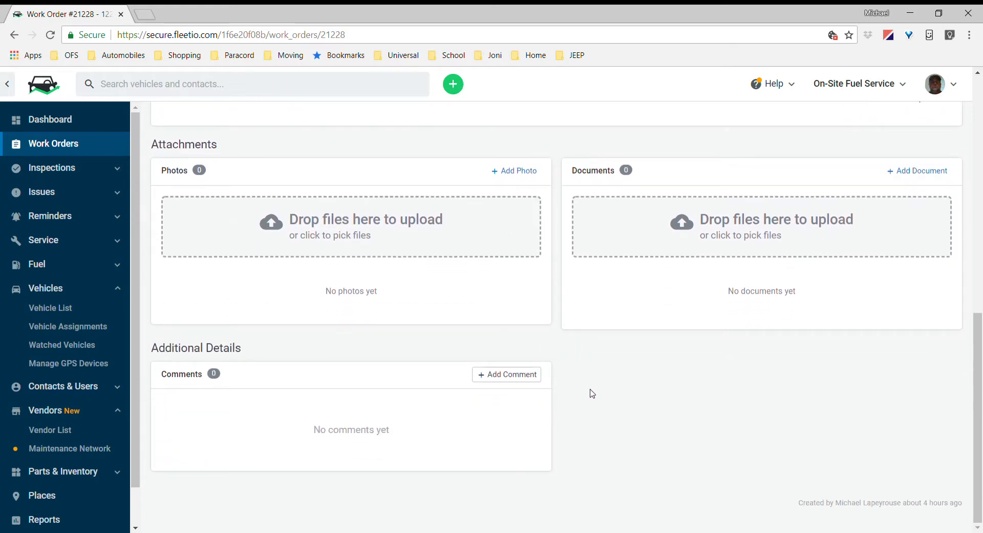
scroll(595, 393, up, 10)
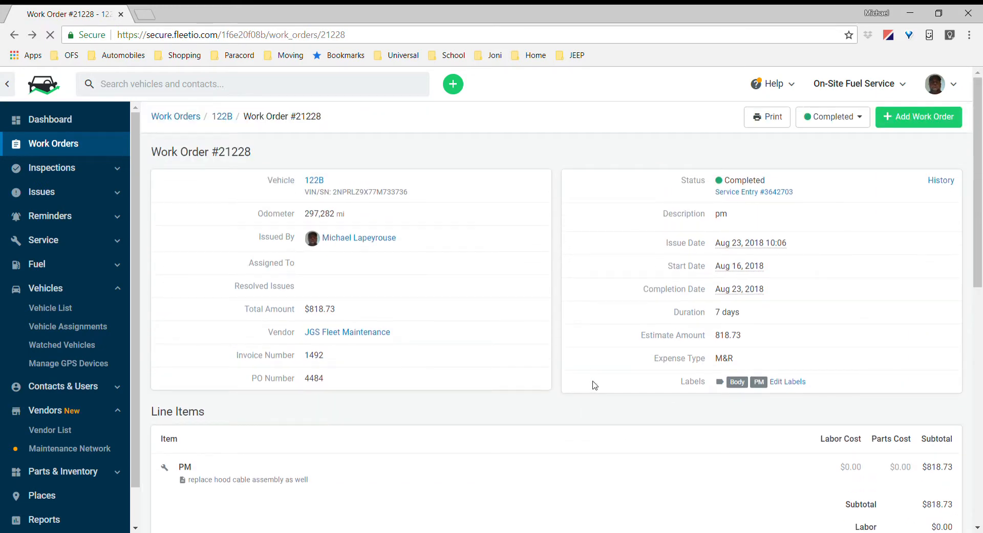
Step: Open vehicle 65's Hose Reel work order from the work order list and review its details, line items, cost summary and attachments
key(alt+Left)
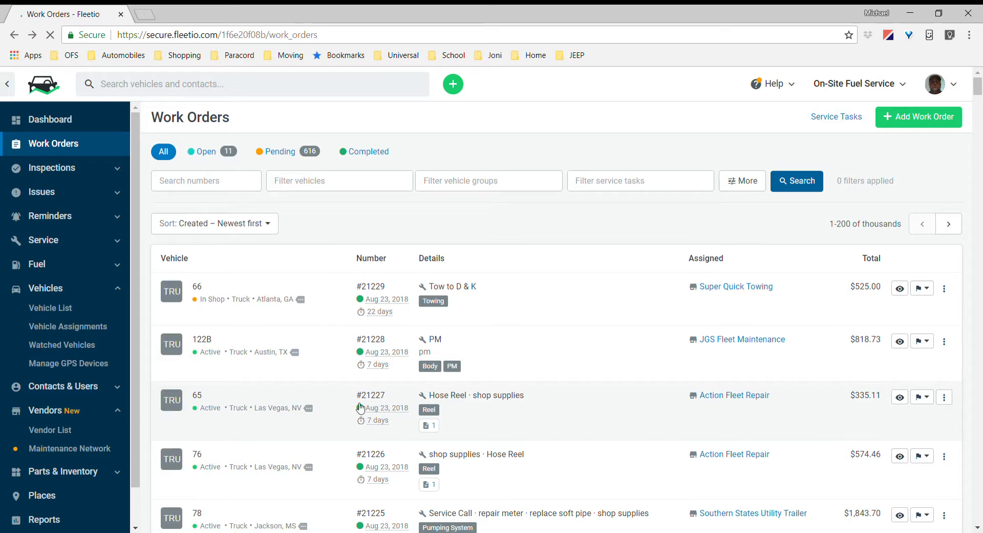
click(376, 400)
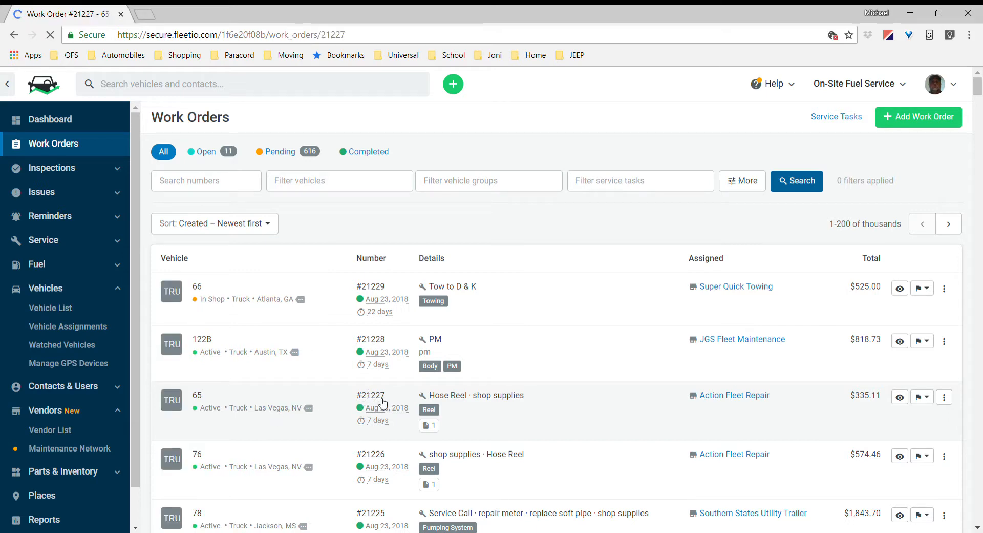
scroll(604, 338, down, 10)
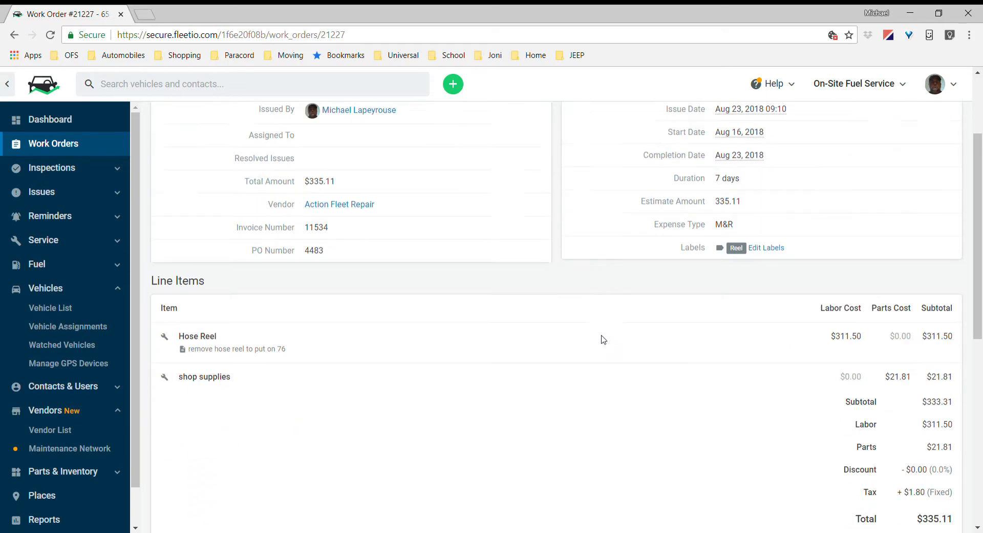
scroll(489, 250, up, 6)
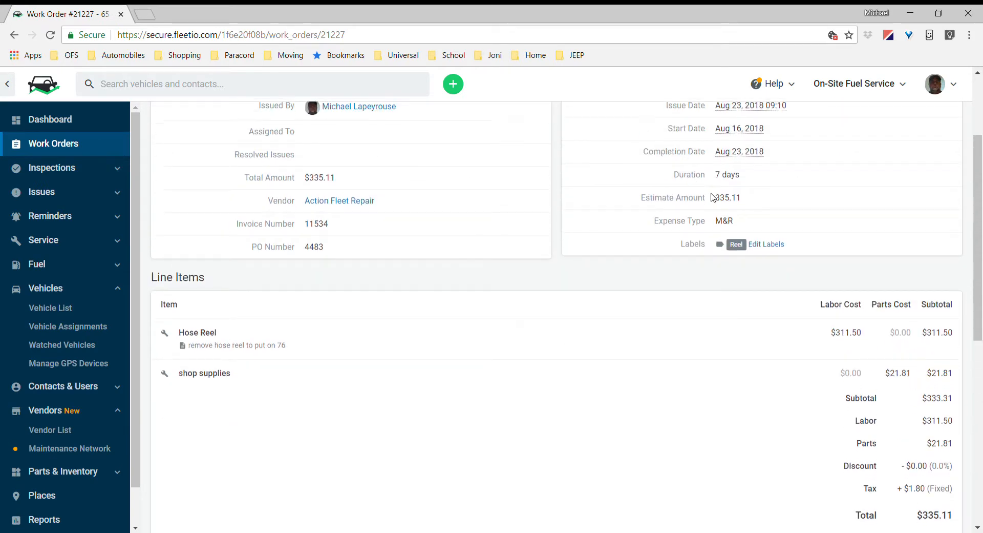
scroll(730, 216, down, 4)
scroll(920, 331, up, 1)
scroll(920, 332, up, 1)
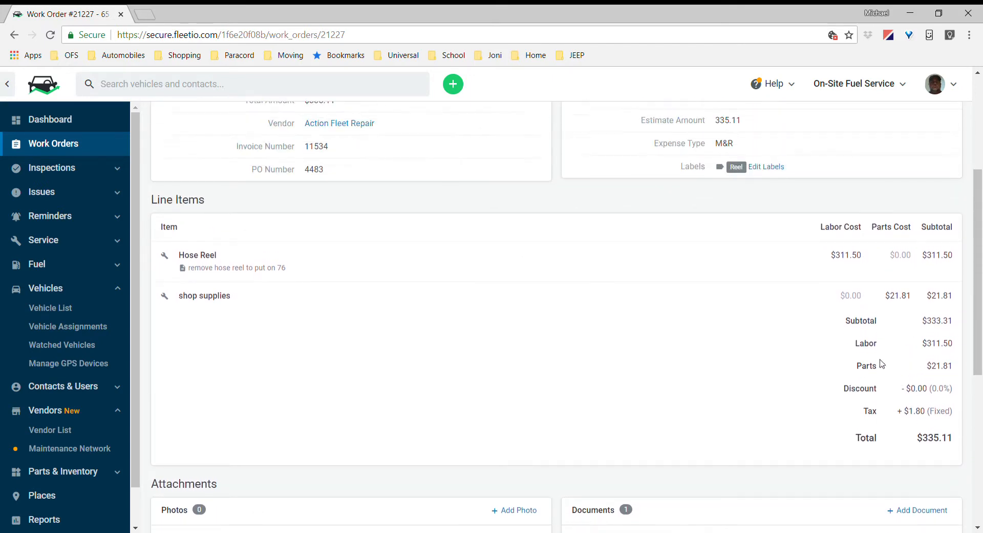
scroll(753, 351, down, 5)
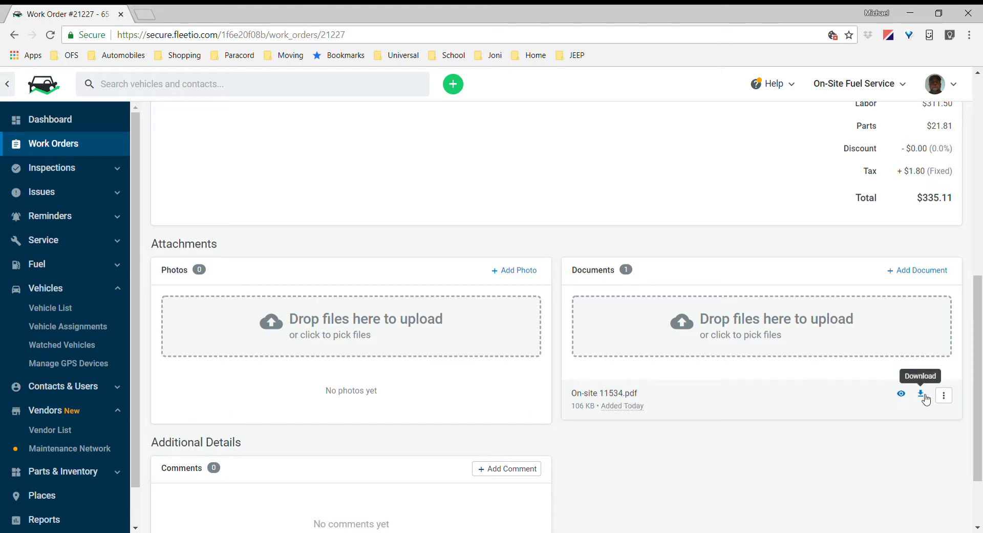
Step: Preview the attached document On-site 11534.pdf, read through the invoice, and return to the top of the work order
click(944, 395)
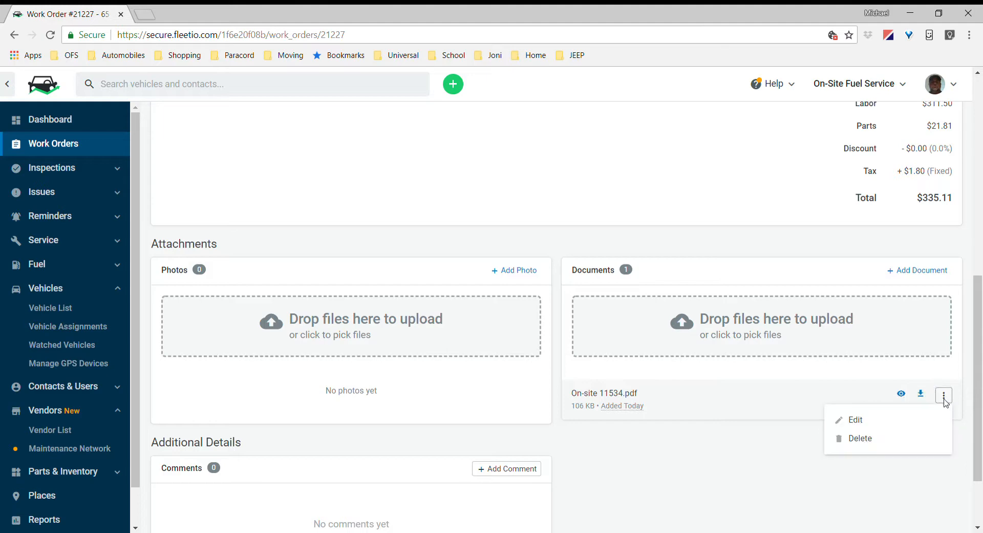
click(874, 397)
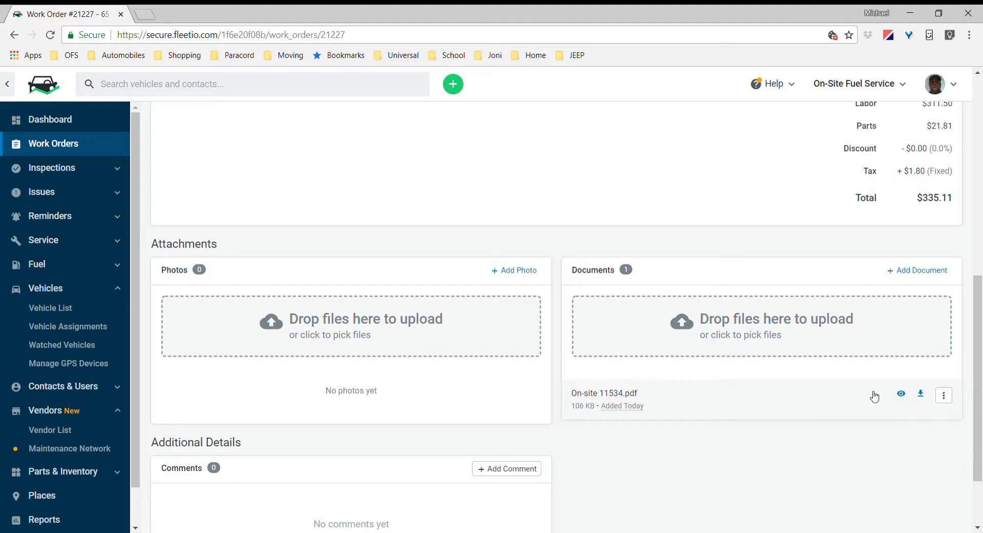
click(901, 393)
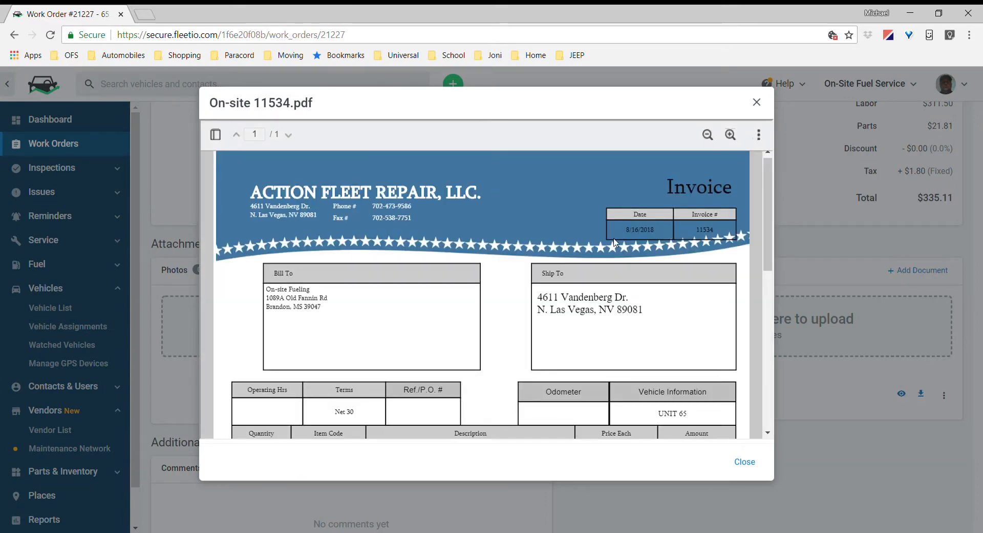
scroll(606, 246, down, 5)
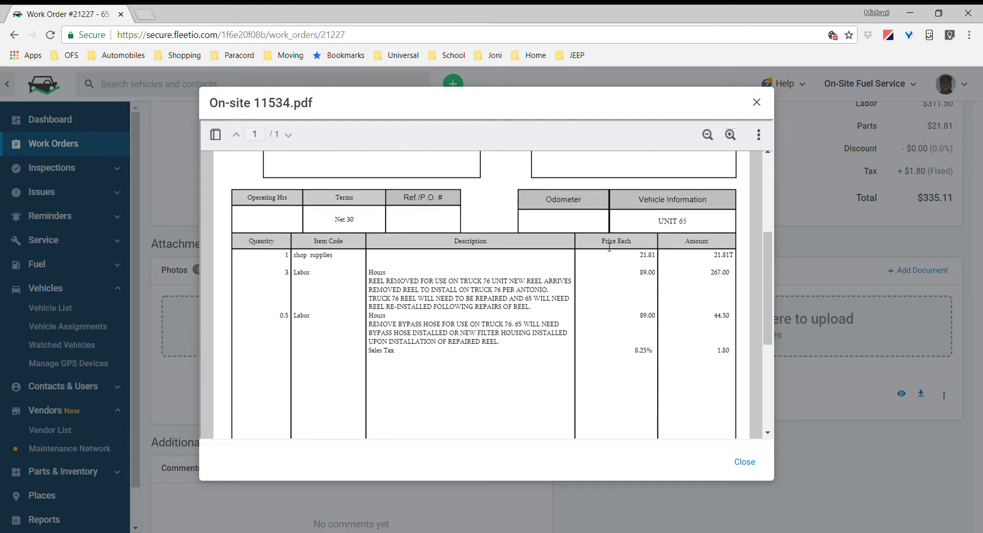
scroll(608, 247, down, 4)
scroll(611, 249, up, 10)
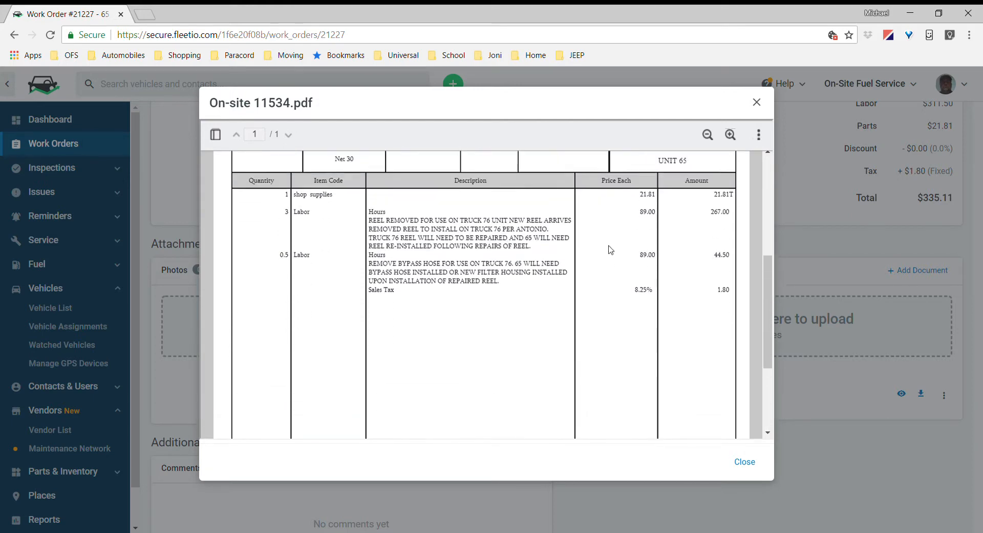
click(757, 102)
scroll(574, 362, up, 9)
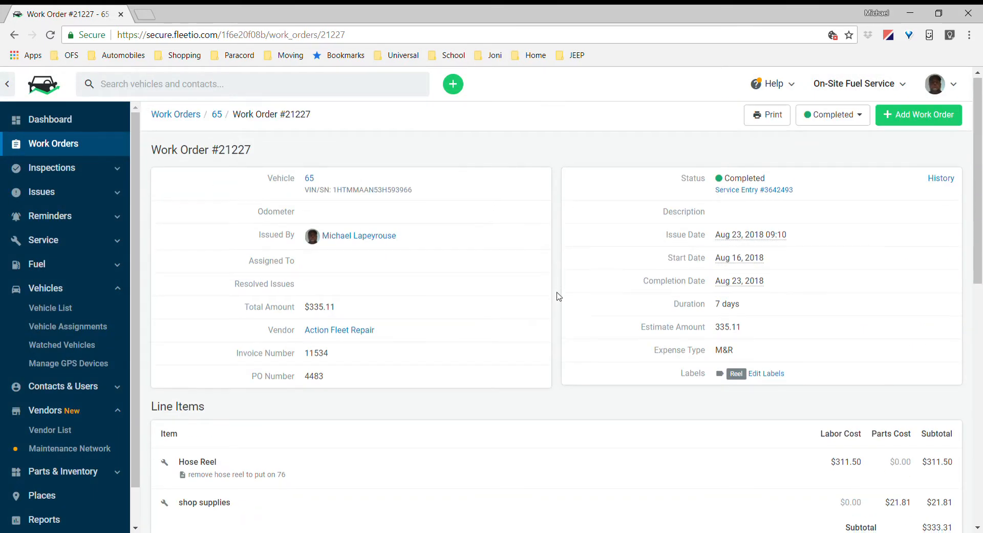
scroll(512, 277, down, 2)
scroll(439, 245, up, 2)
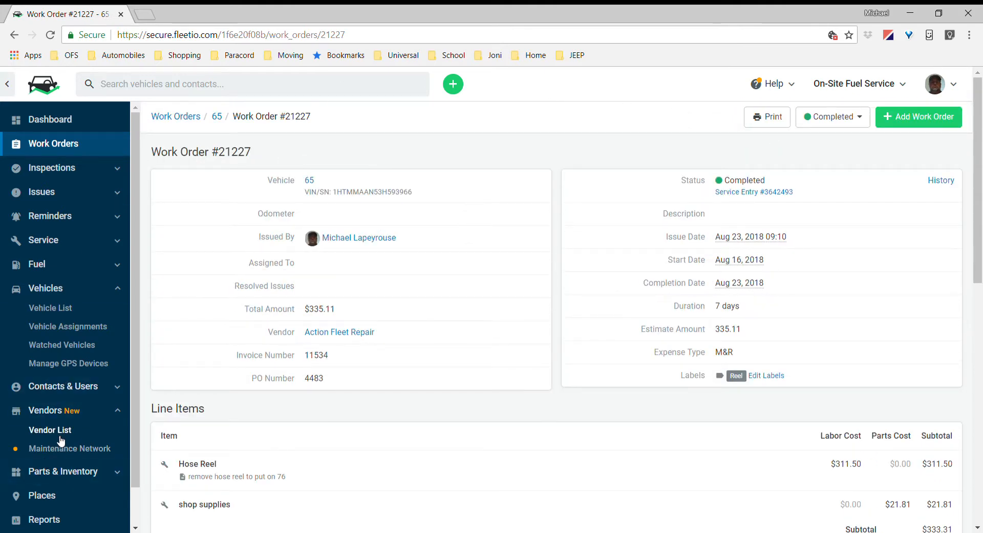
Step: Open the saved Current Month Work Orders report and review its invoice, PO number, date and service task columns
scroll(59, 450, down, 3)
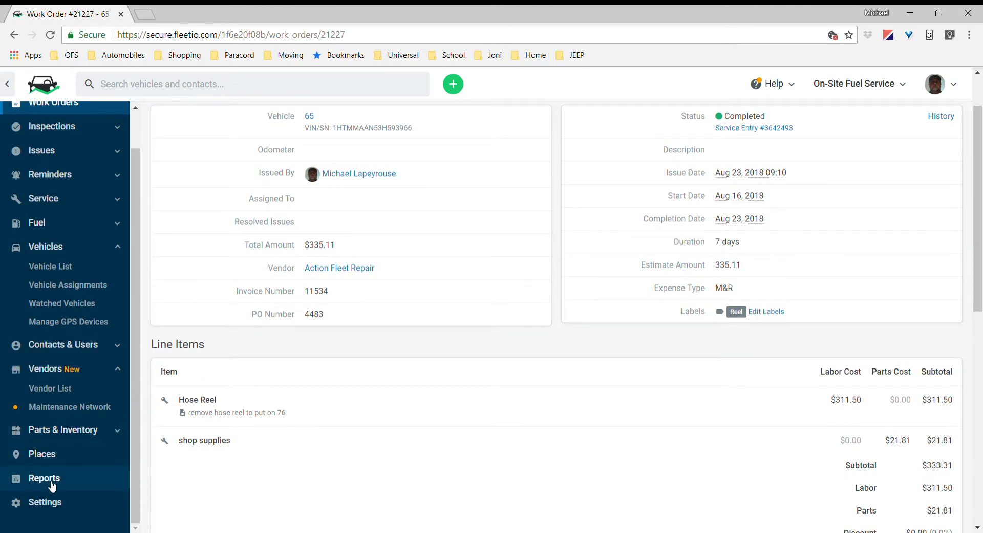
click(48, 481)
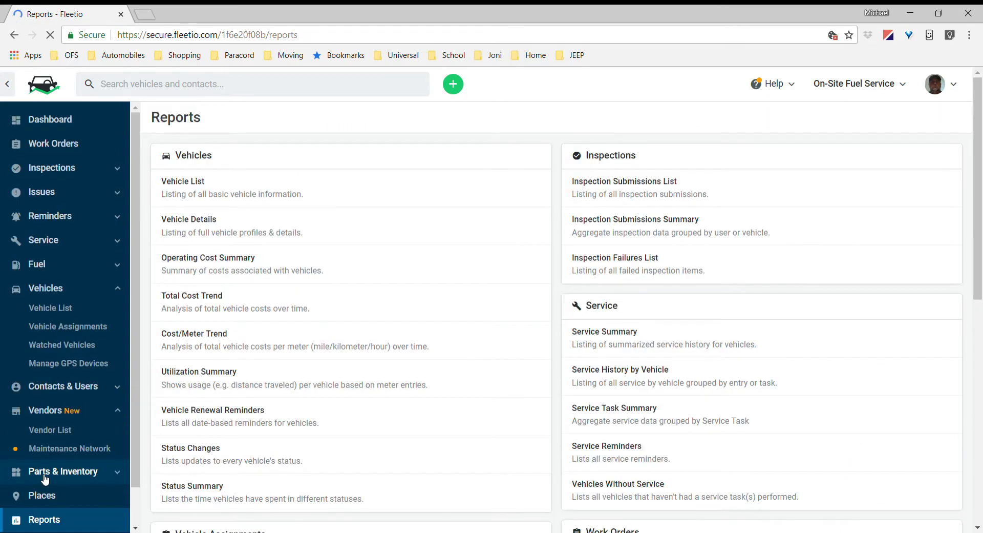
scroll(618, 358, down, 5)
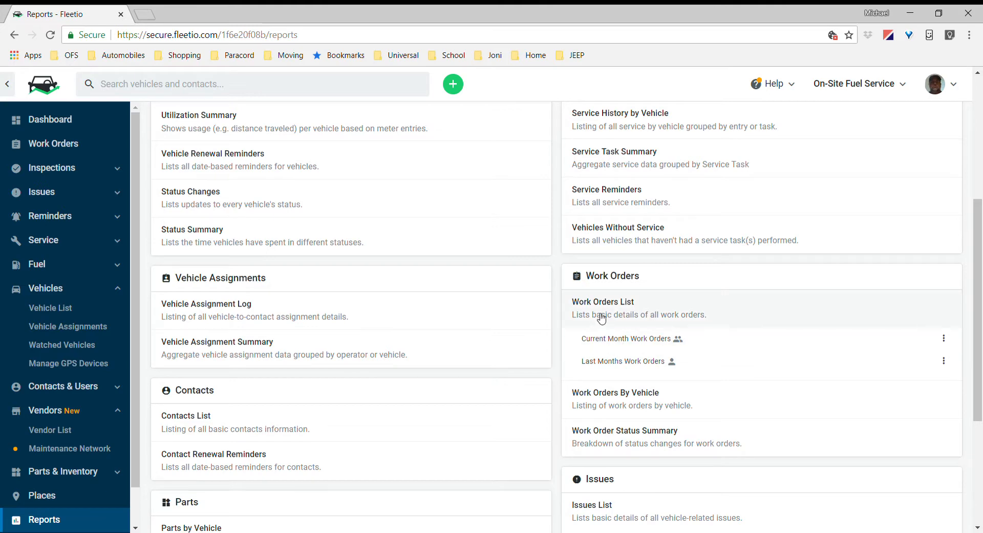
click(617, 340)
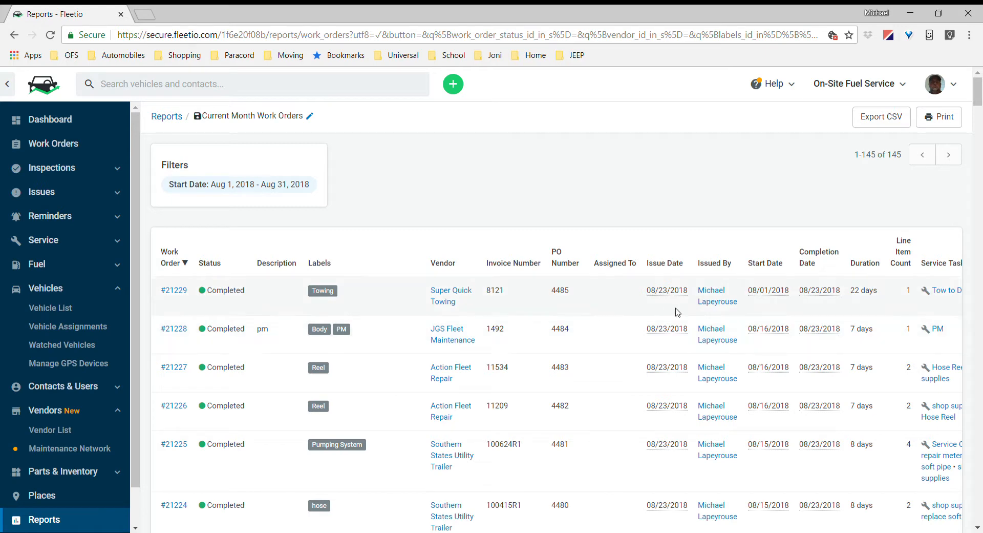
scroll(504, 312, down, 2)
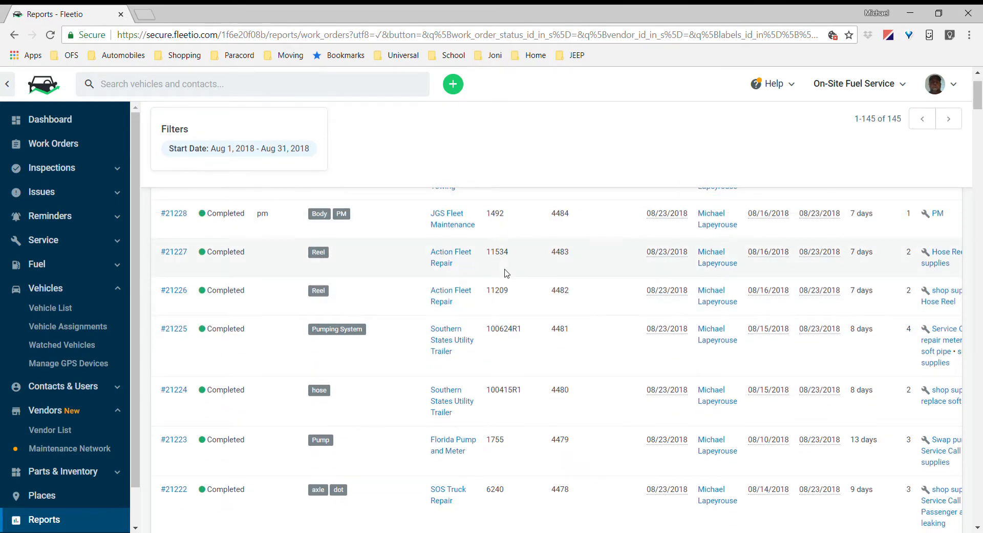
scroll(502, 302, up, 2)
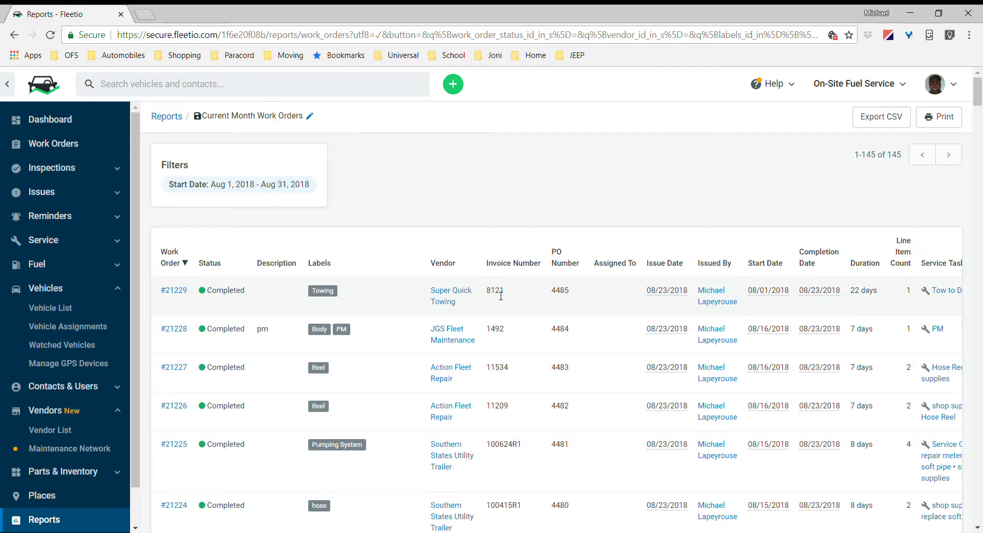
scroll(827, 186, down, 2)
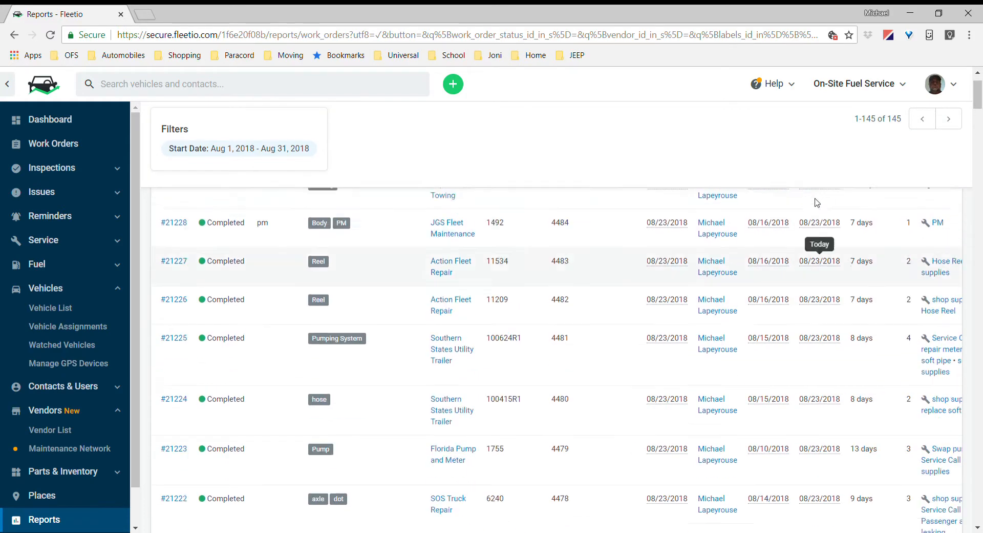
scroll(817, 195, up, 2)
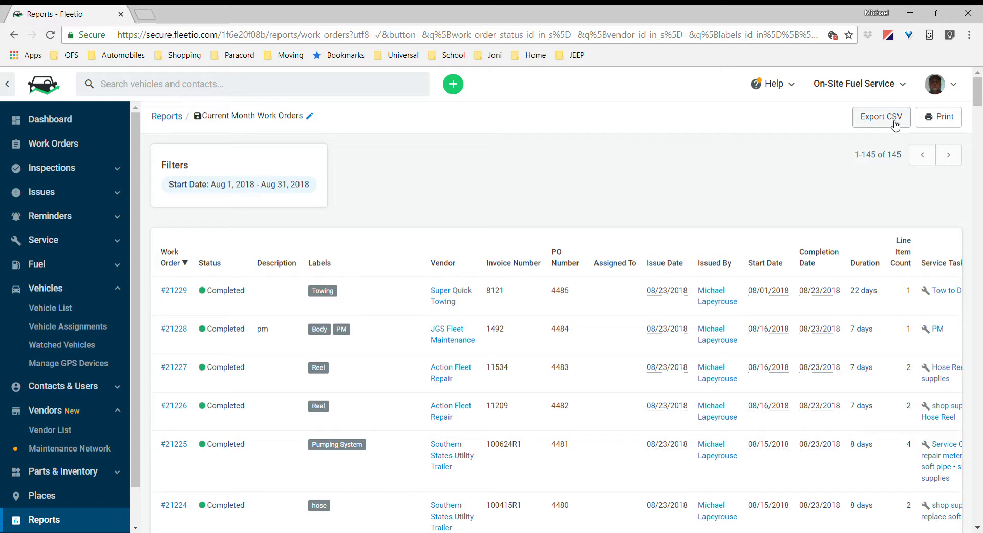
click(435, 532)
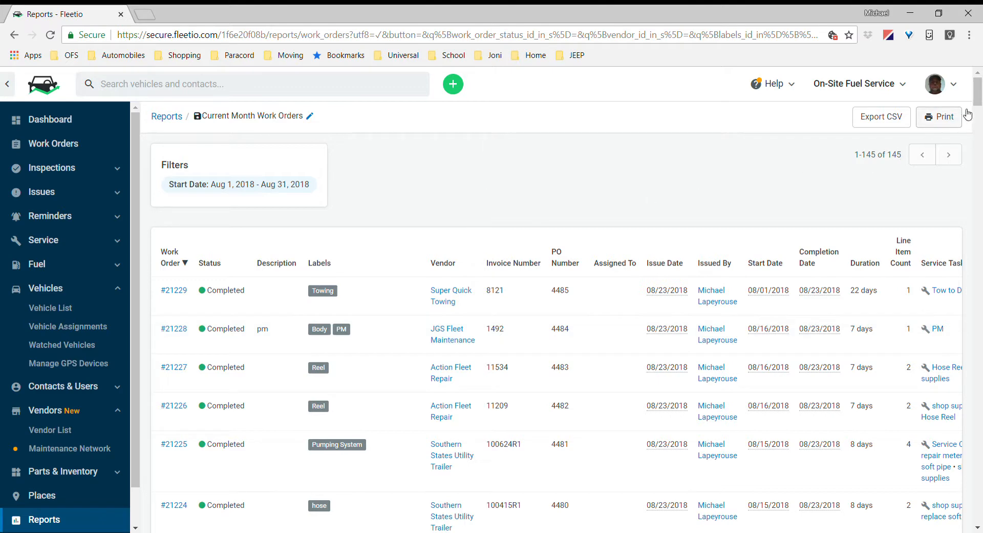
Step: Return to the reports overview, look into the Work Orders List report, and open the Work Order Status Summary report
click(167, 116)
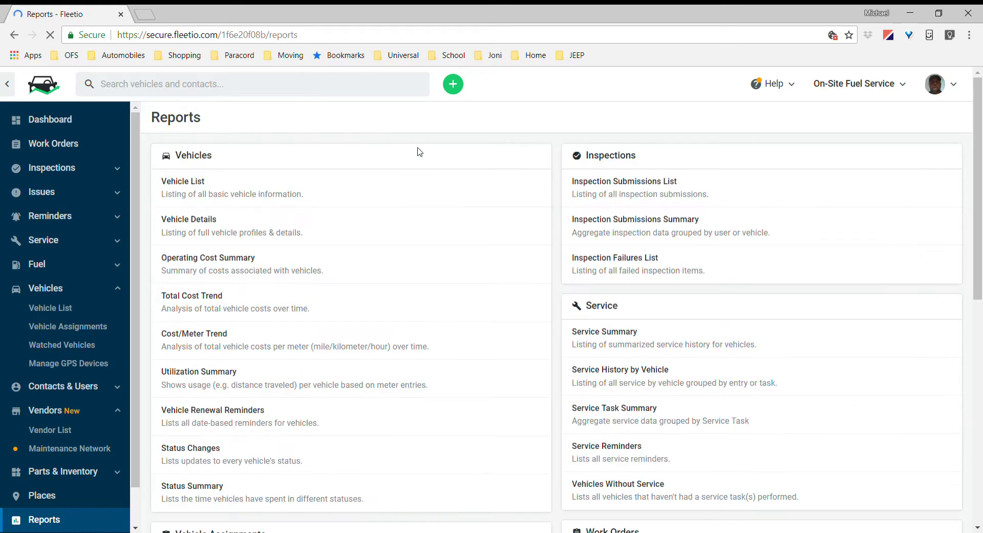
scroll(622, 409, down, 4)
scroll(623, 419, down, 1)
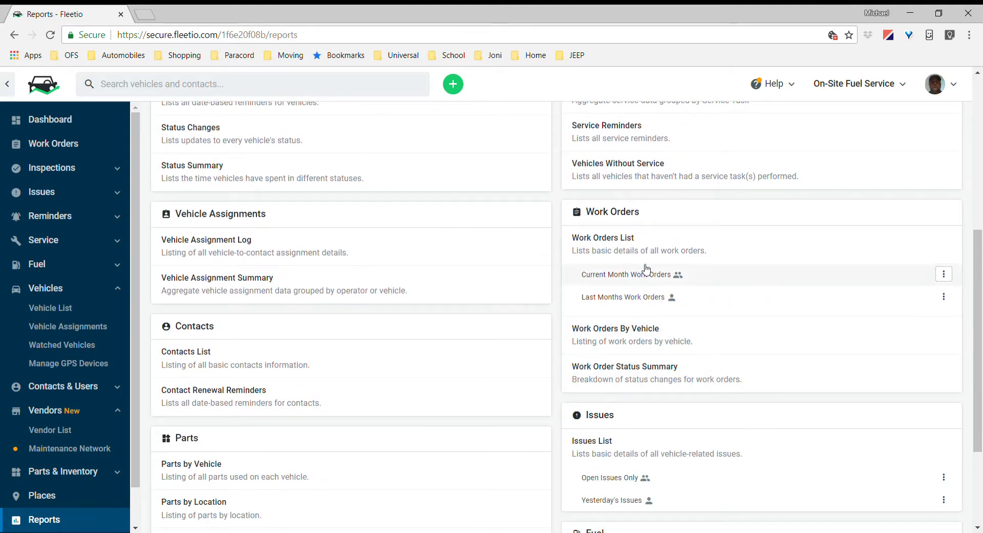
click(619, 246)
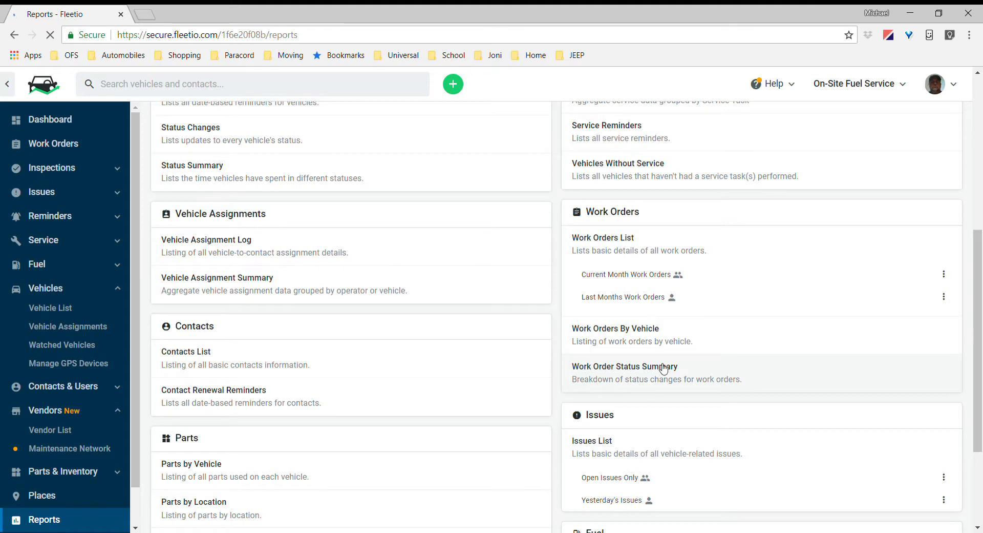
click(646, 378)
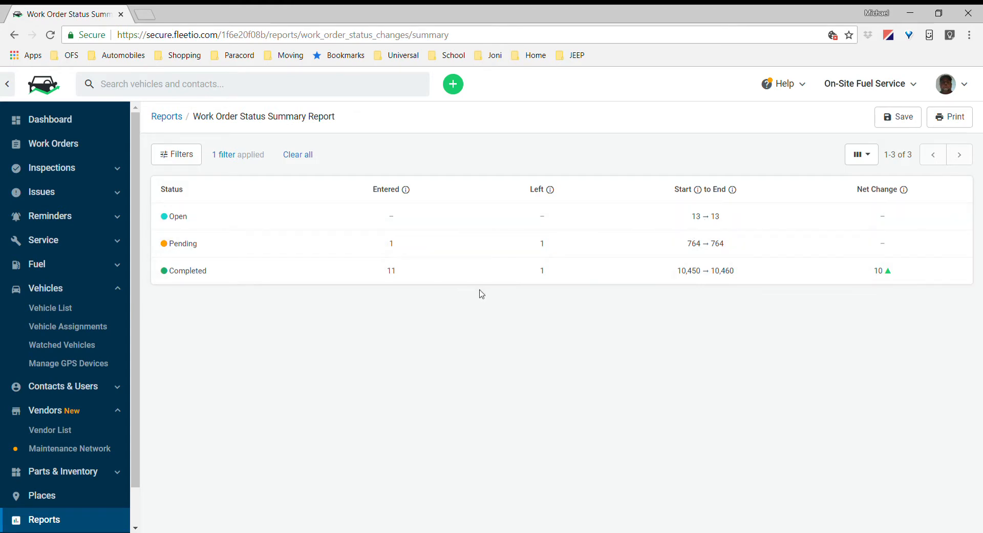
Step: Filter the Work Order Status Summary report to the This Month time frame, Aug 1, 2018 - Aug 31, 2018
click(194, 160)
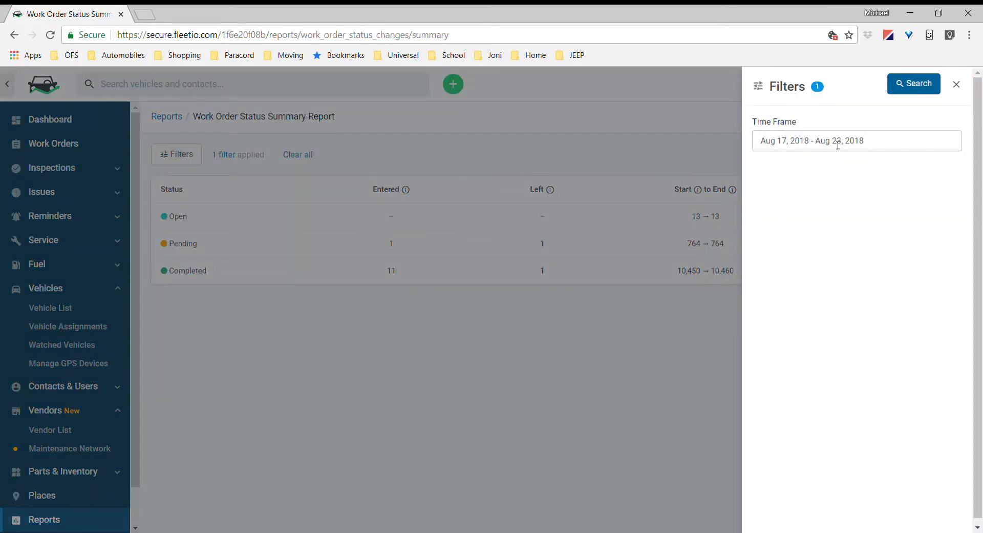
click(802, 146)
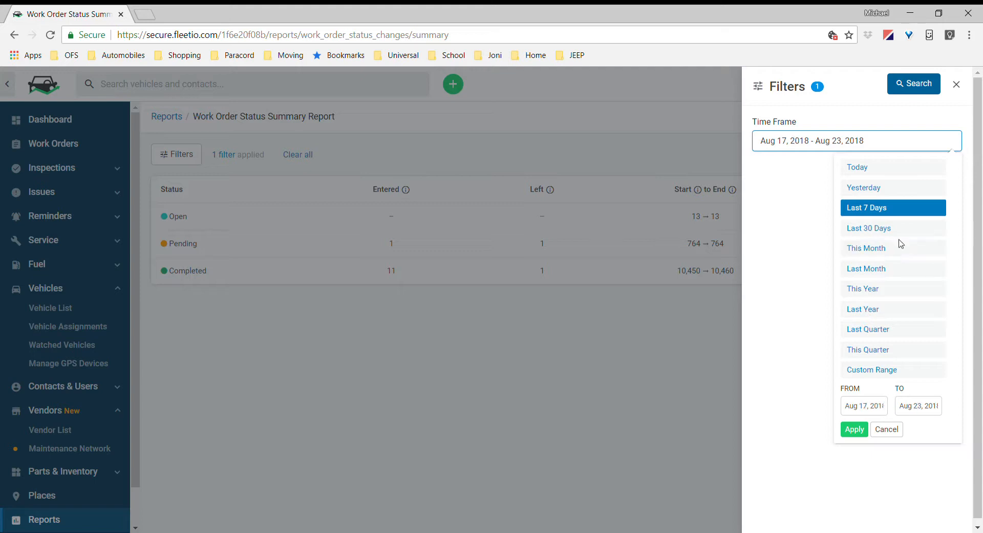
click(882, 249)
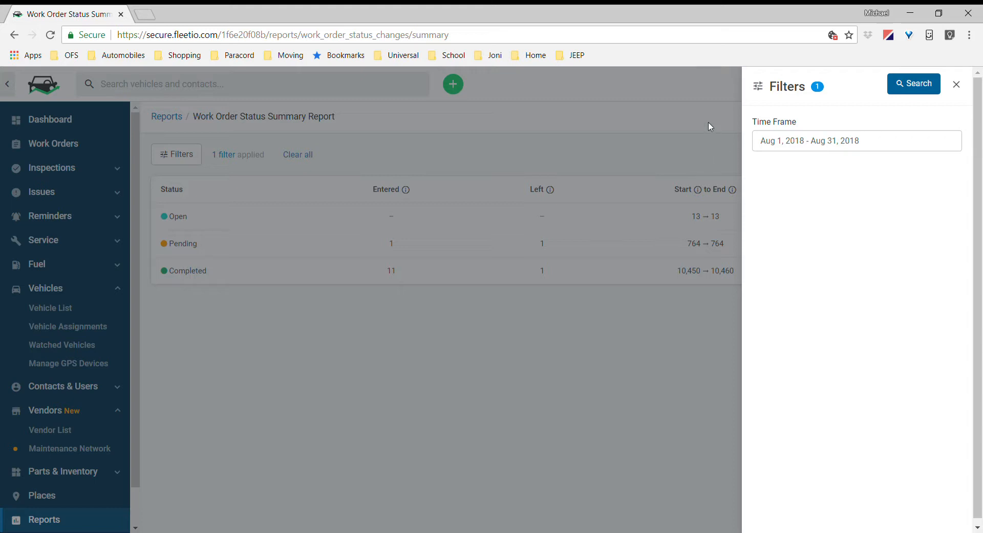
click(910, 95)
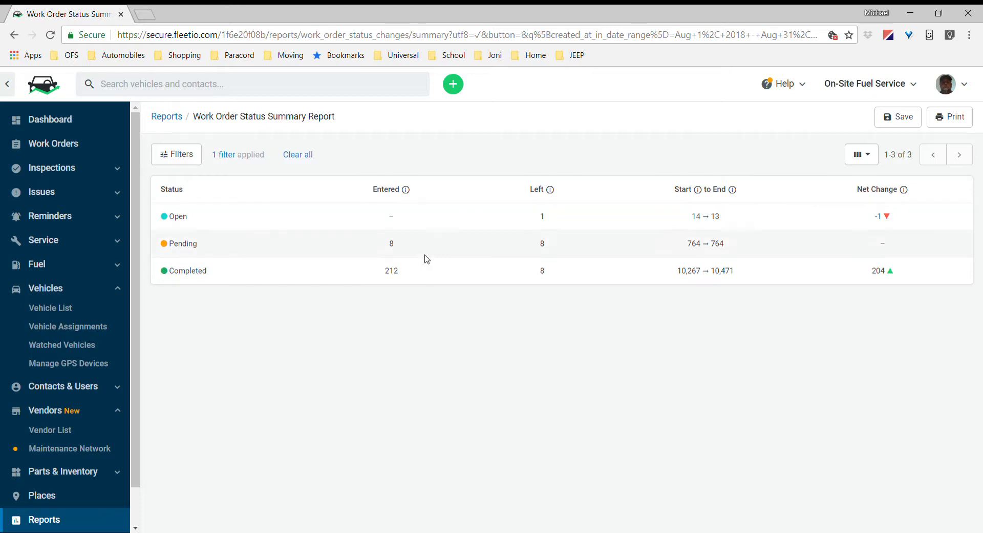
mouse_move(603, 193)
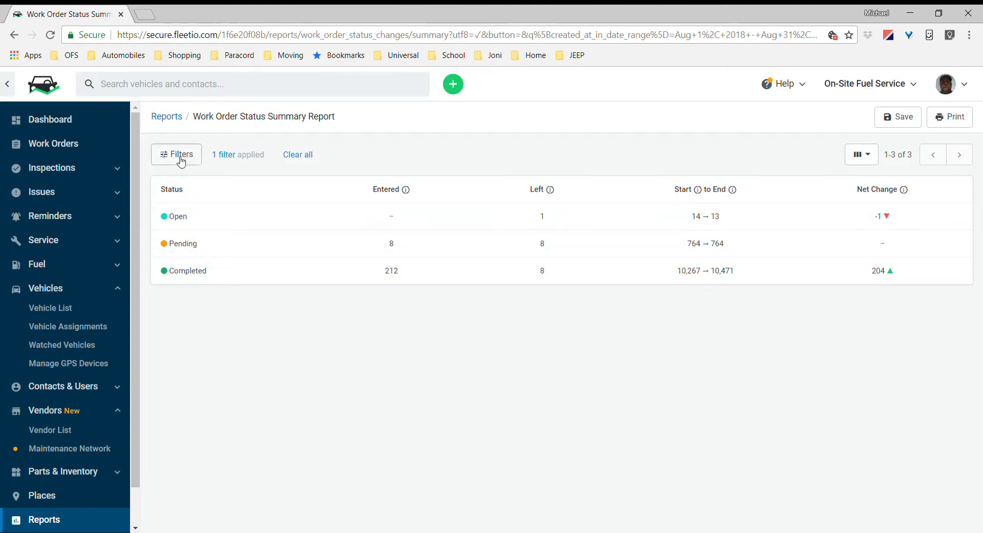
Step: Leave the status summary and open the unfiltered Work Orders List report from the reports overview
click(172, 121)
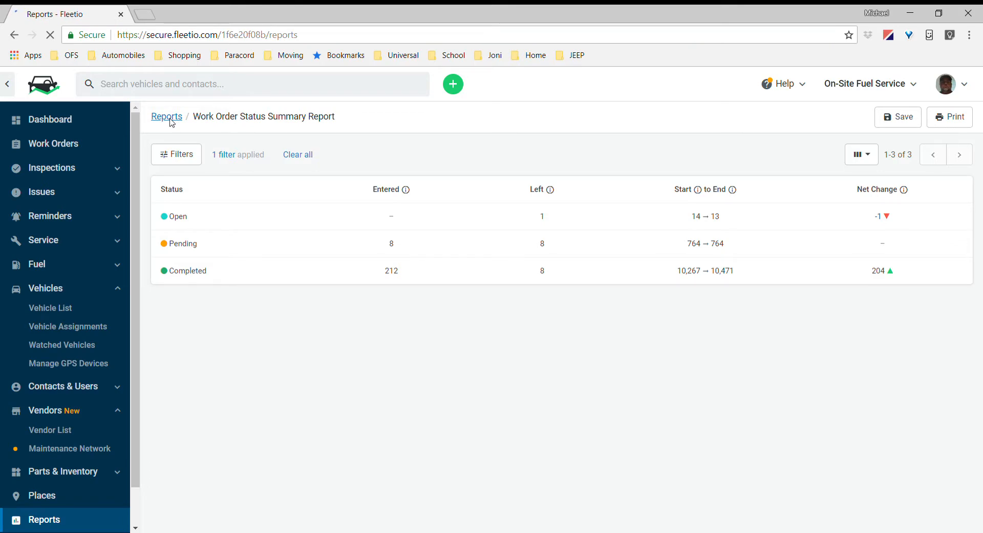
scroll(624, 322, down, 3)
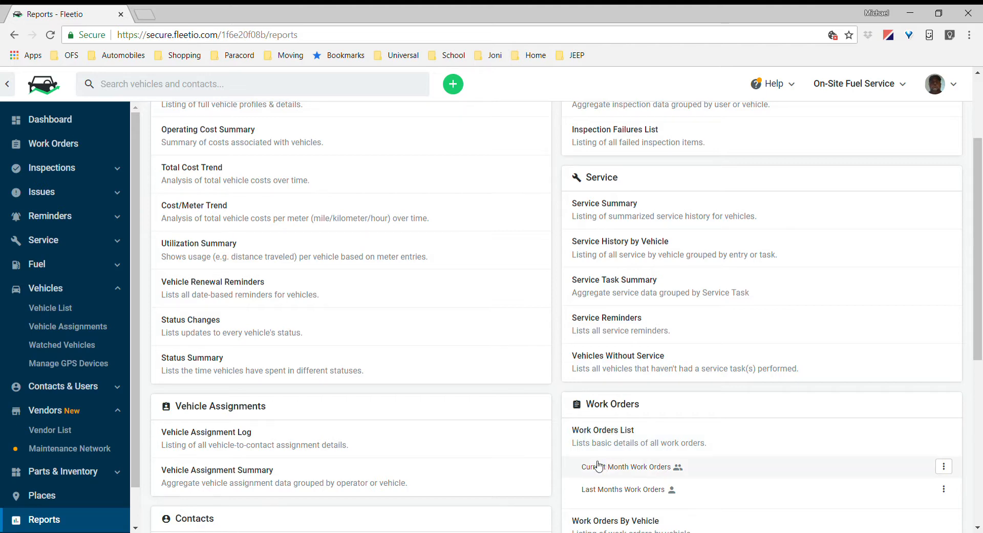
scroll(595, 441, down, 1)
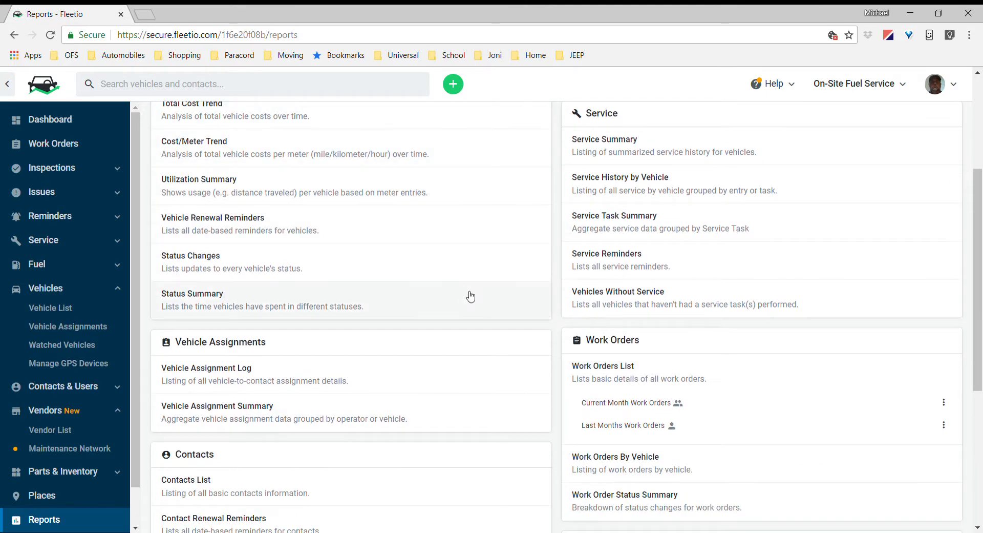
click(608, 371)
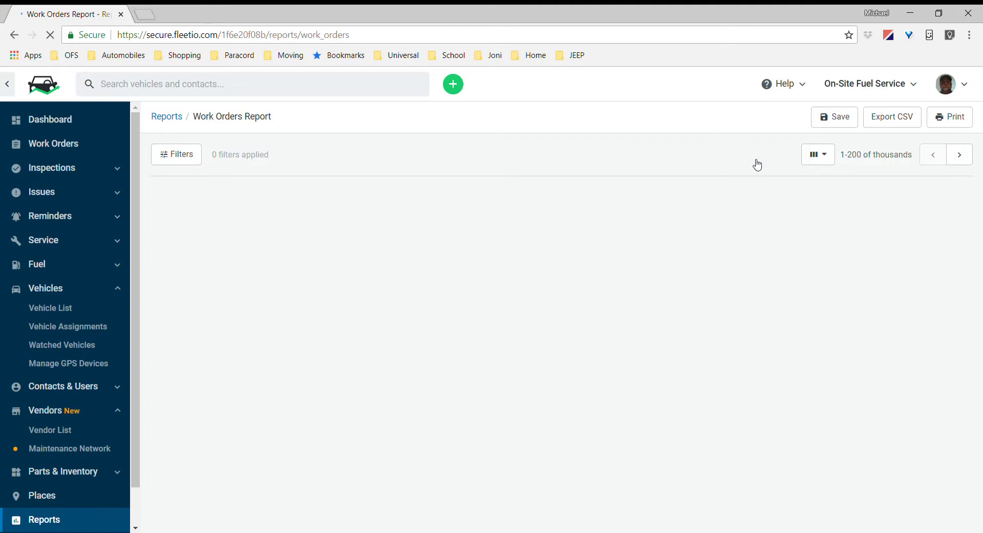
Step: Set the report filters to Pending status and a This Month start date, Aug 1, 2018 - Aug 31, 2018
click(166, 155)
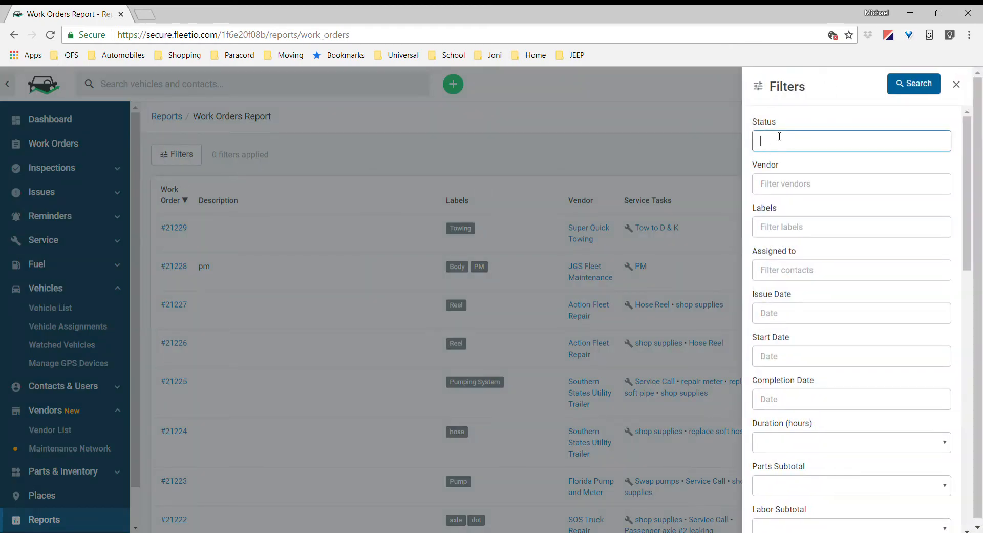
click(788, 144)
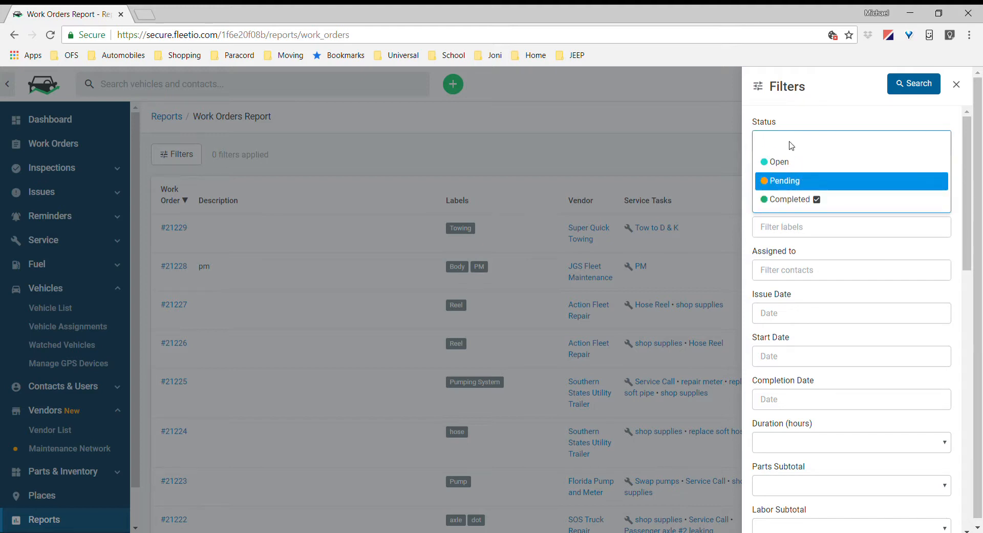
click(790, 183)
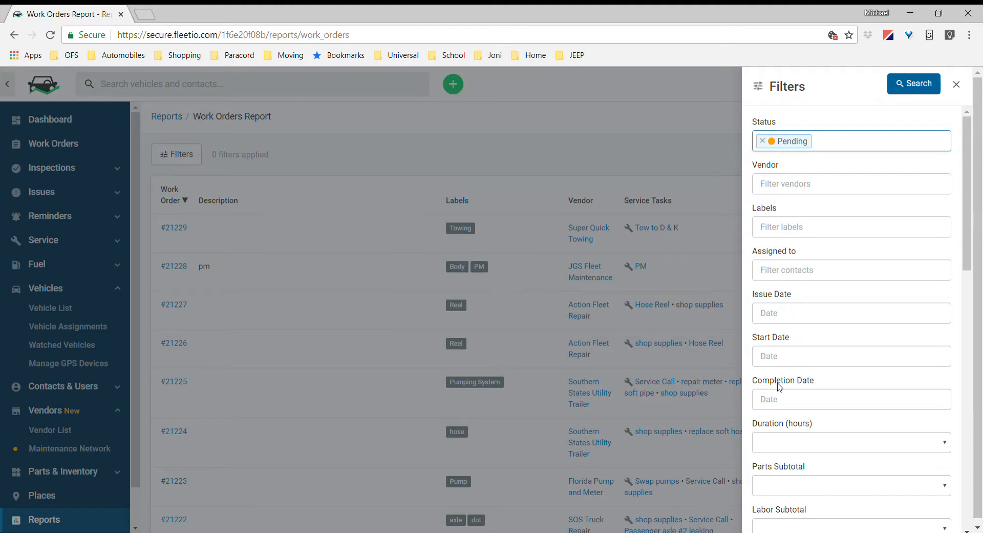
click(791, 360)
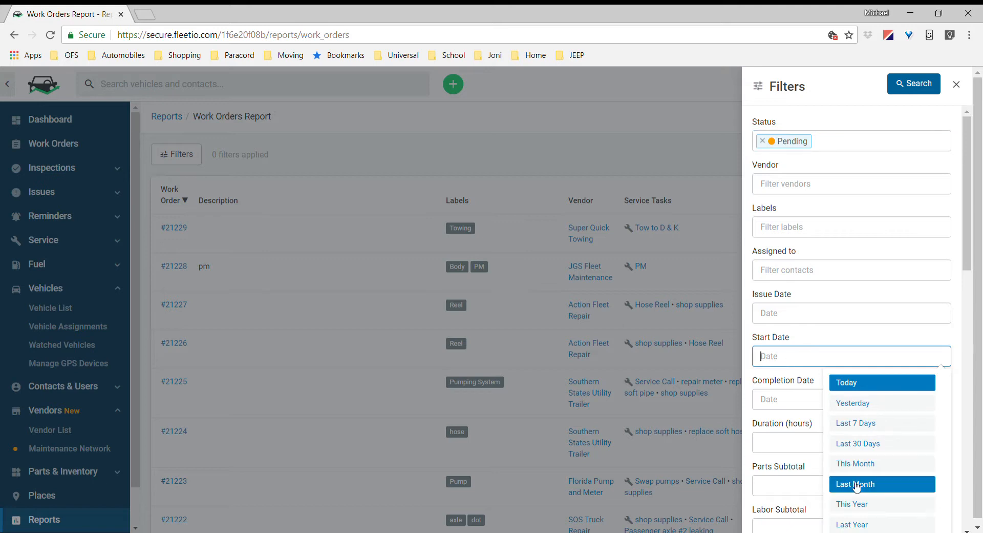
click(857, 463)
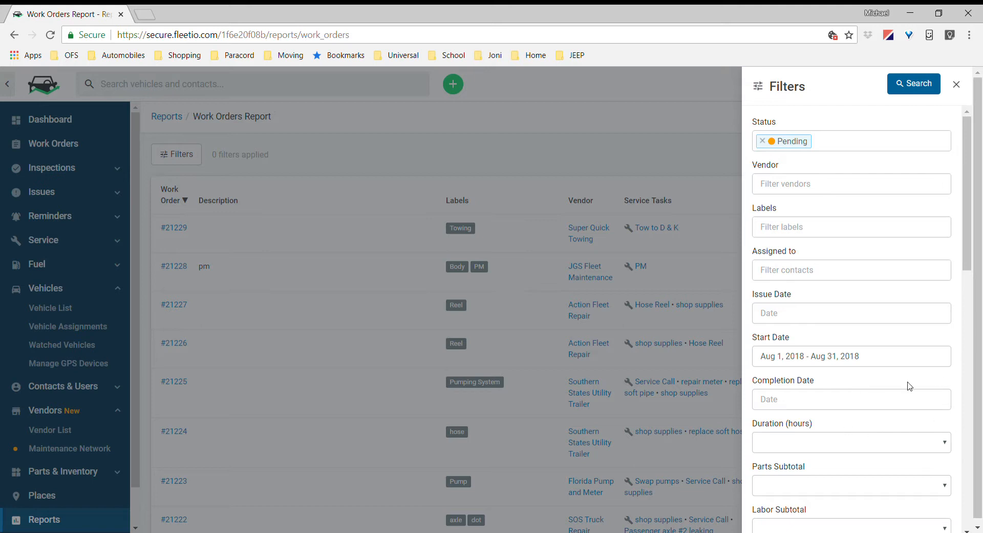
Step: Review the remaining cost and vehicle filters, including the choices offered for the vehicle status
scroll(967, 260, down, 6)
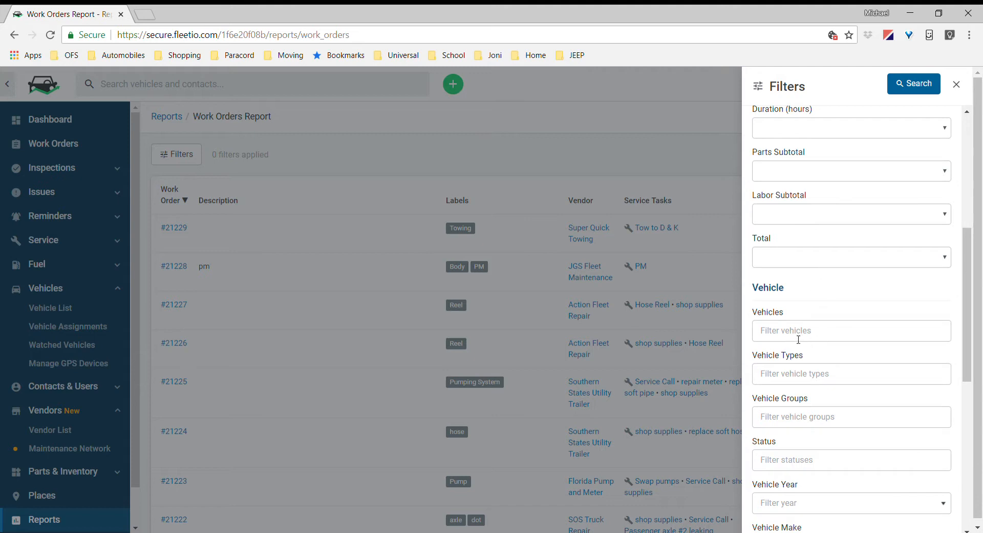
scroll(799, 340, down, 3)
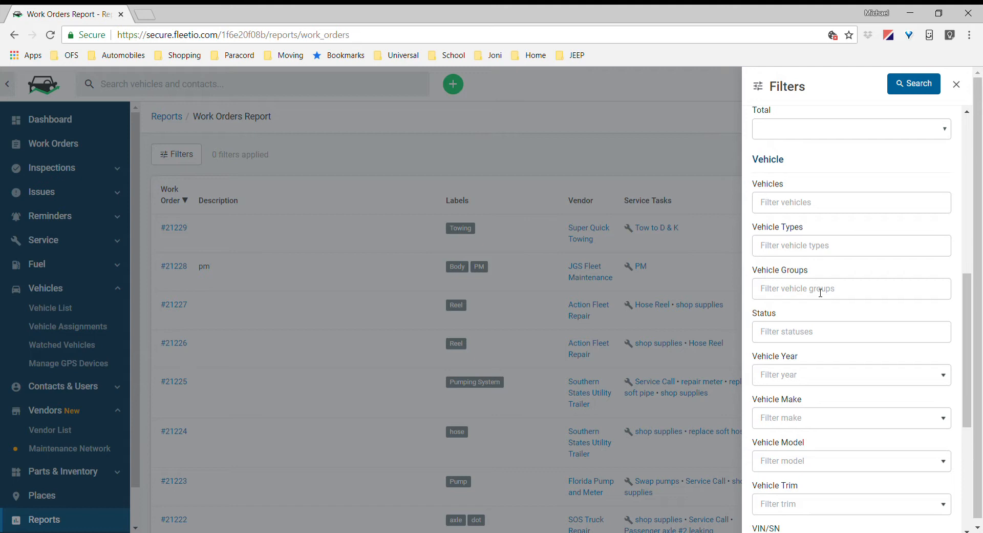
click(793, 338)
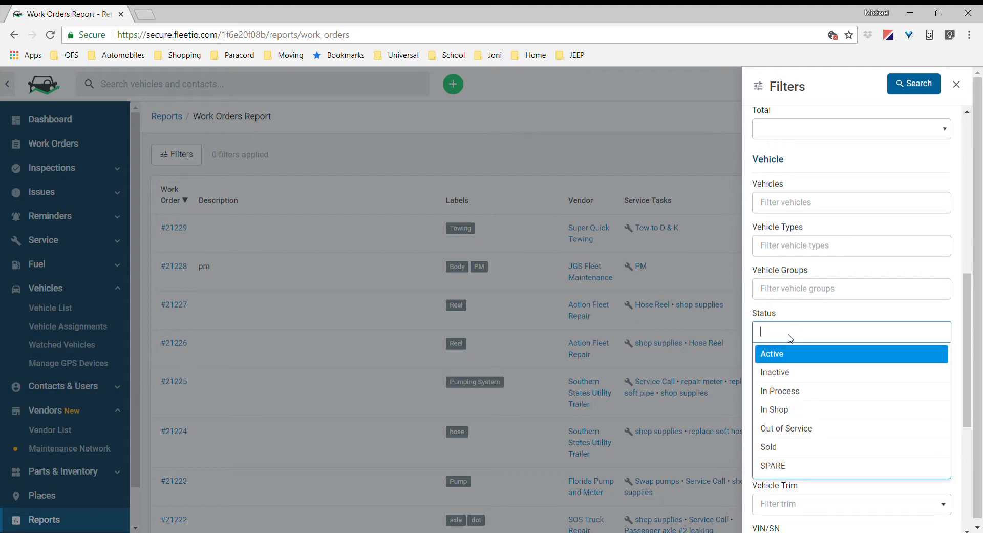
click(791, 337)
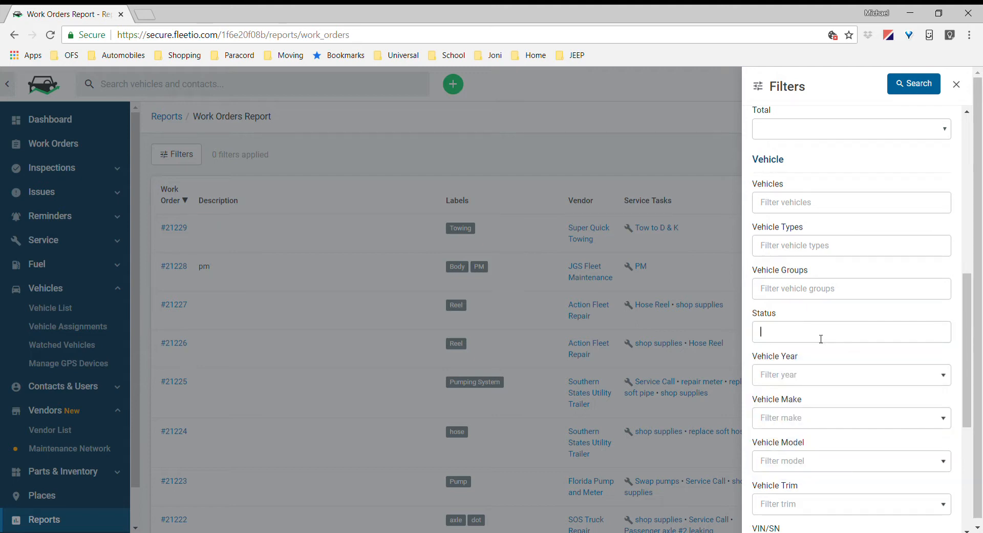
drag(970, 357, 966, 473)
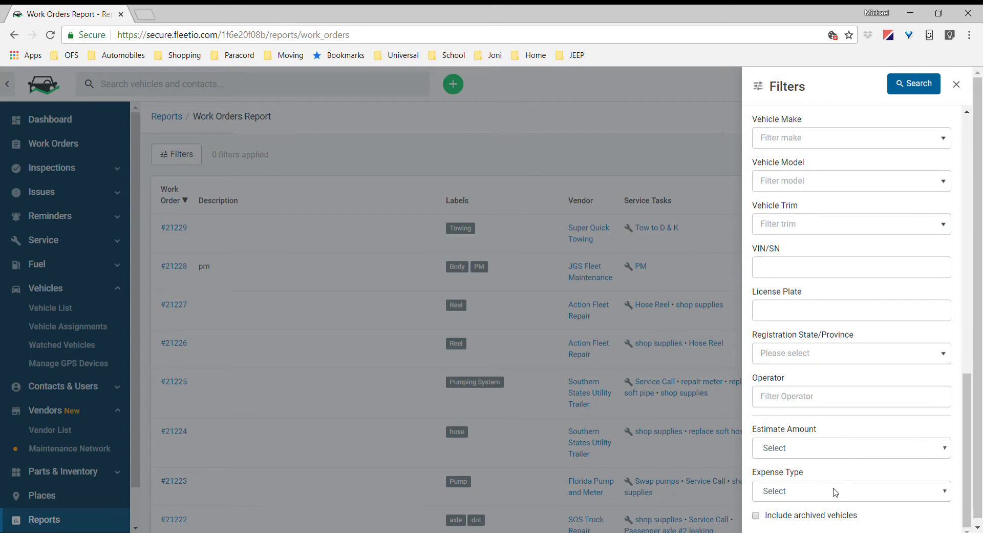
Step: Try out the Expense Type filter with Equals and CapEx, and reset it to no selection
click(928, 496)
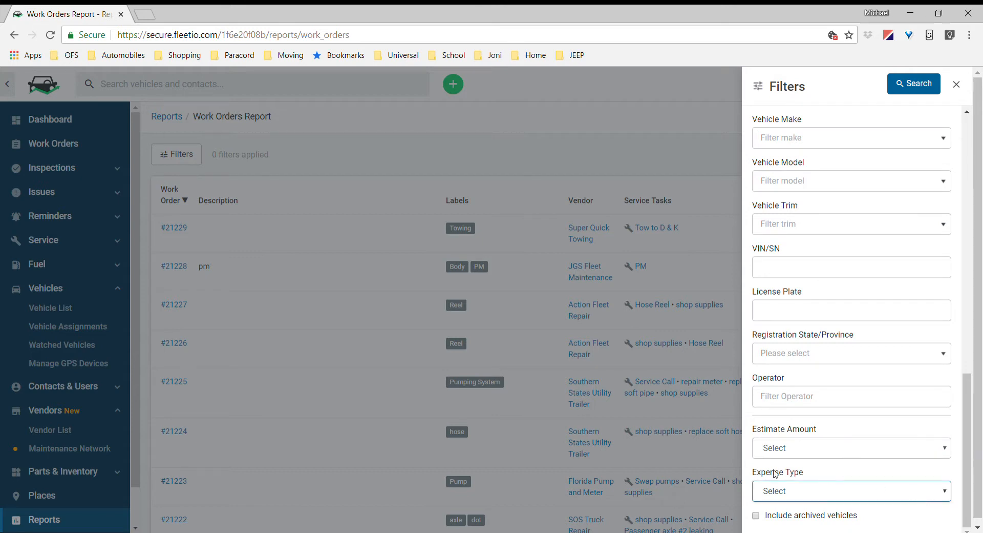
click(804, 477)
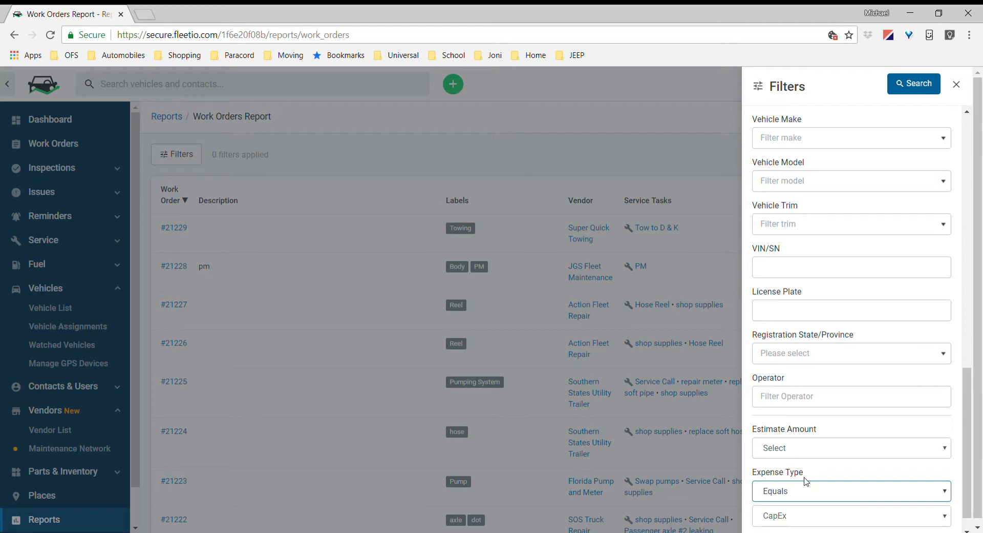
click(815, 520)
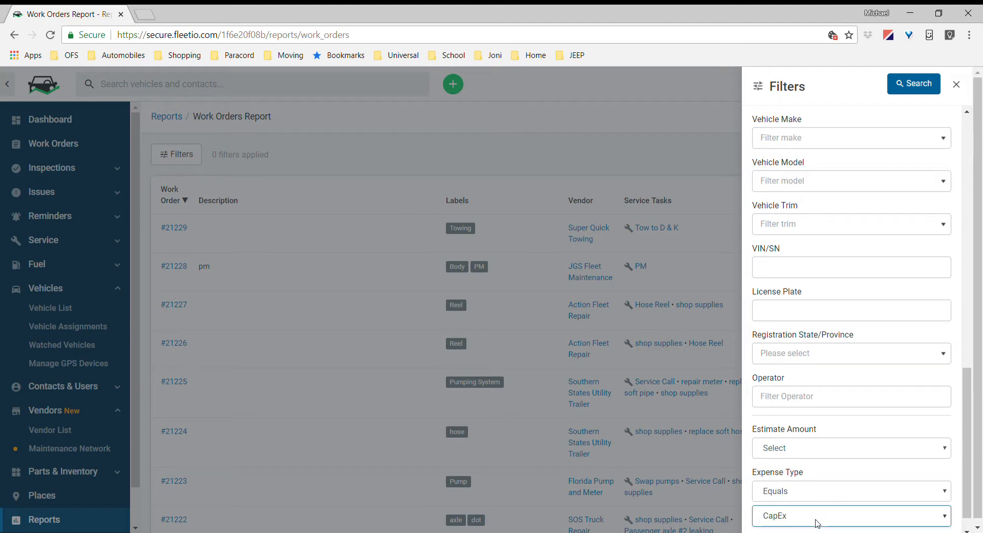
click(822, 494)
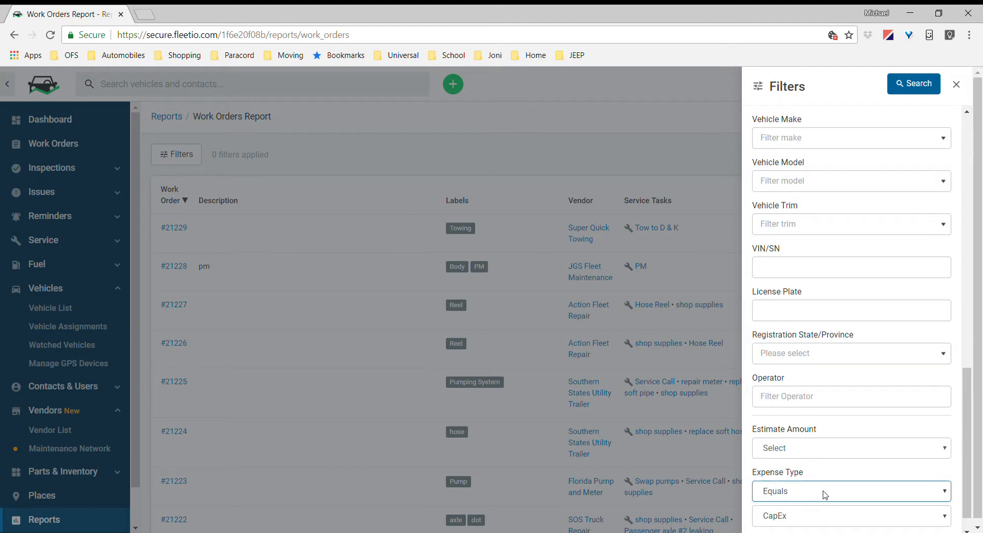
click(793, 433)
scroll(877, 482, down, 2)
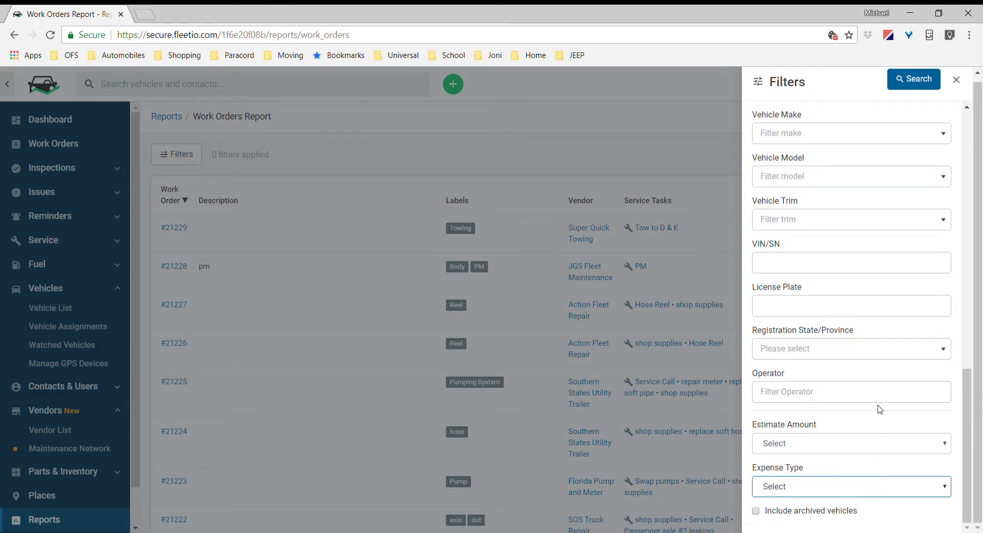
Step: Check the chosen status and start date filters and run the work orders search with them
scroll(880, 410, up, 10)
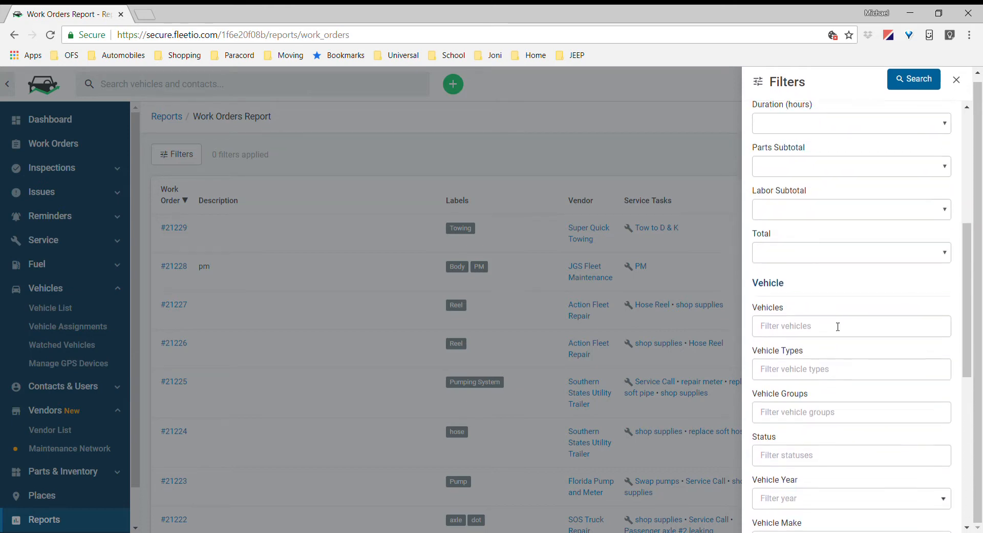
scroll(833, 318, up, 3)
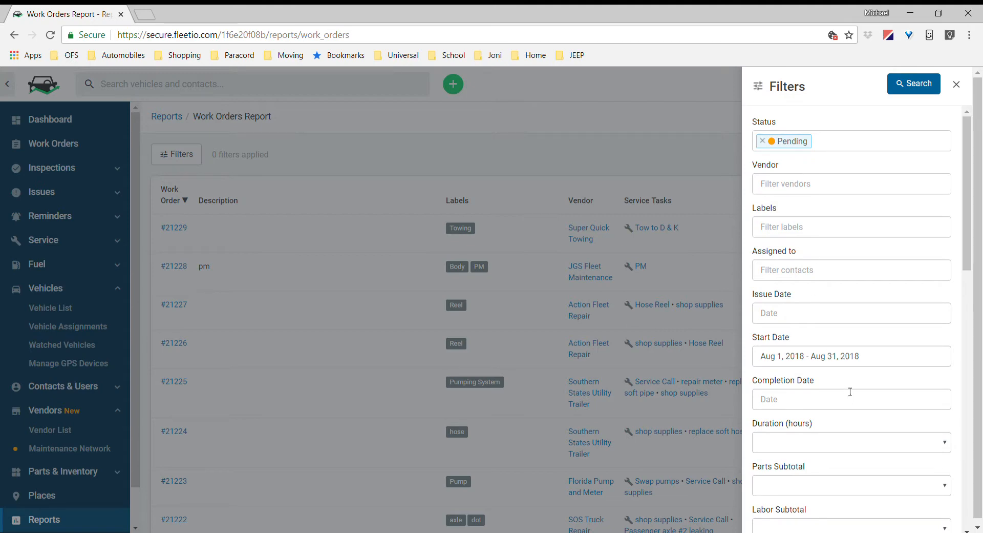
click(910, 87)
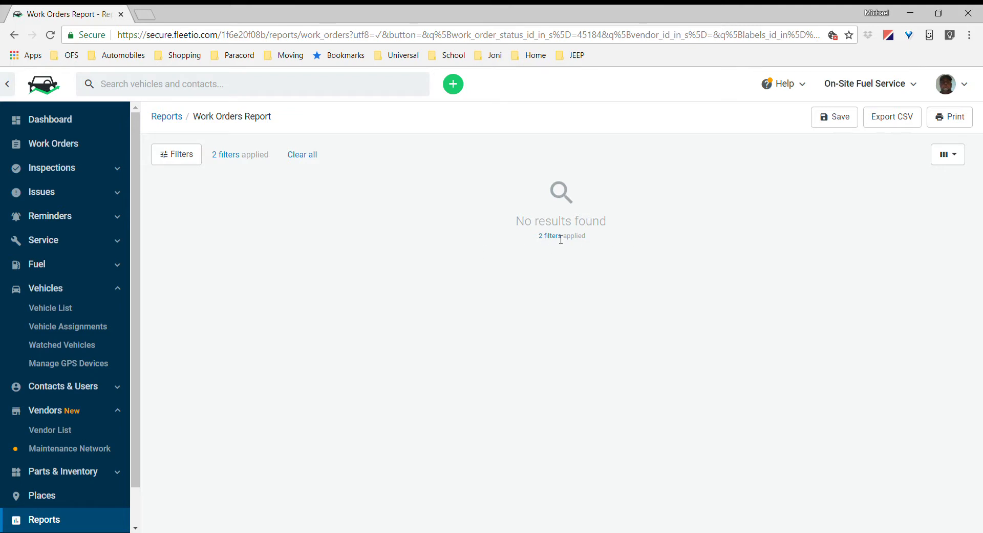
Step: Remove the Pending status from the filters and rerun the report with only the start date filter
click(174, 154)
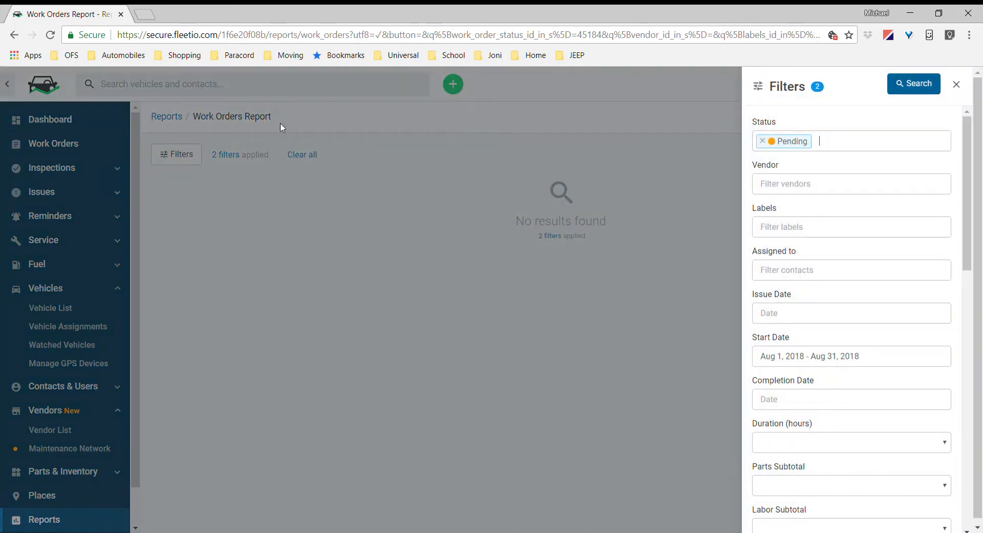
click(762, 141)
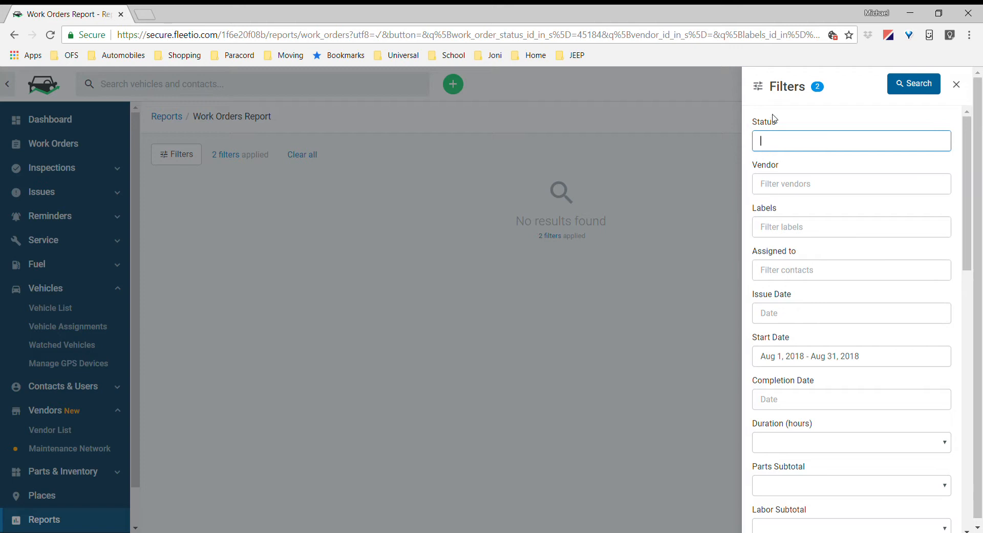
click(905, 84)
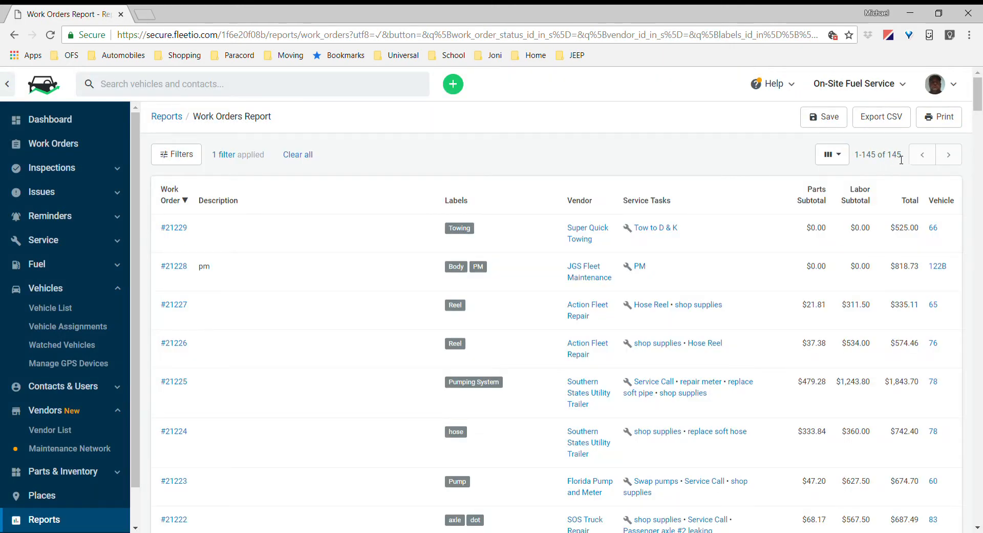
Step: Look over the available report columns and add the Status column to the work orders table
click(844, 159)
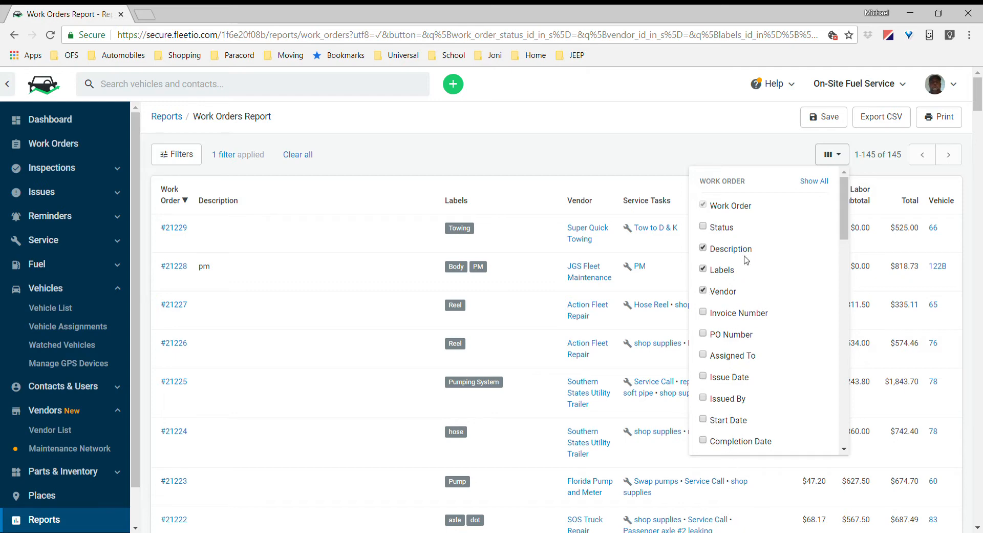
click(644, 168)
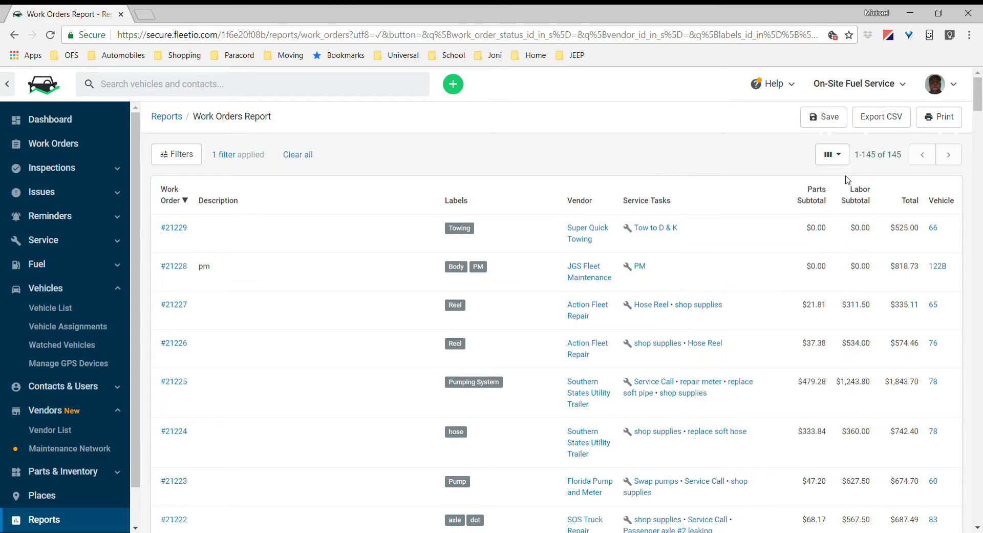
click(839, 156)
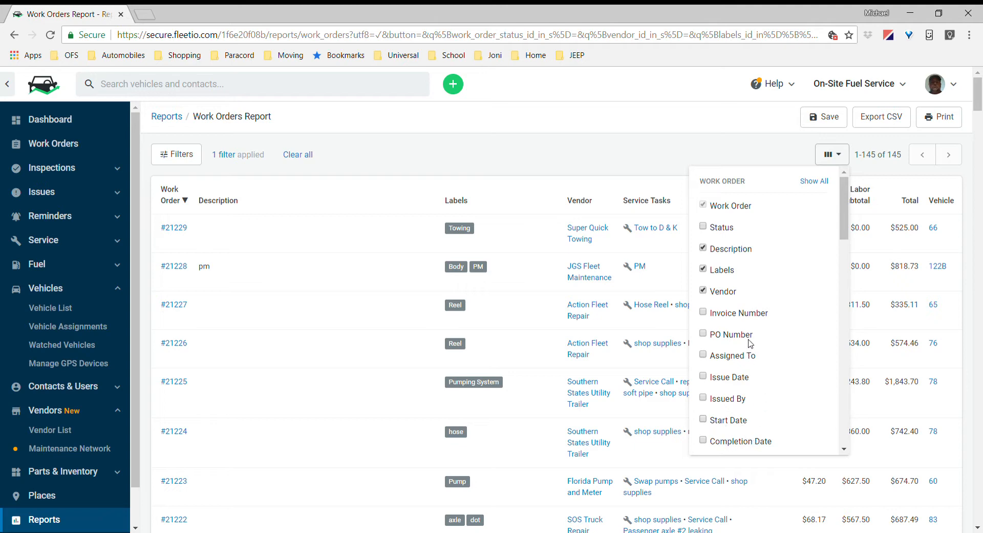
click(704, 227)
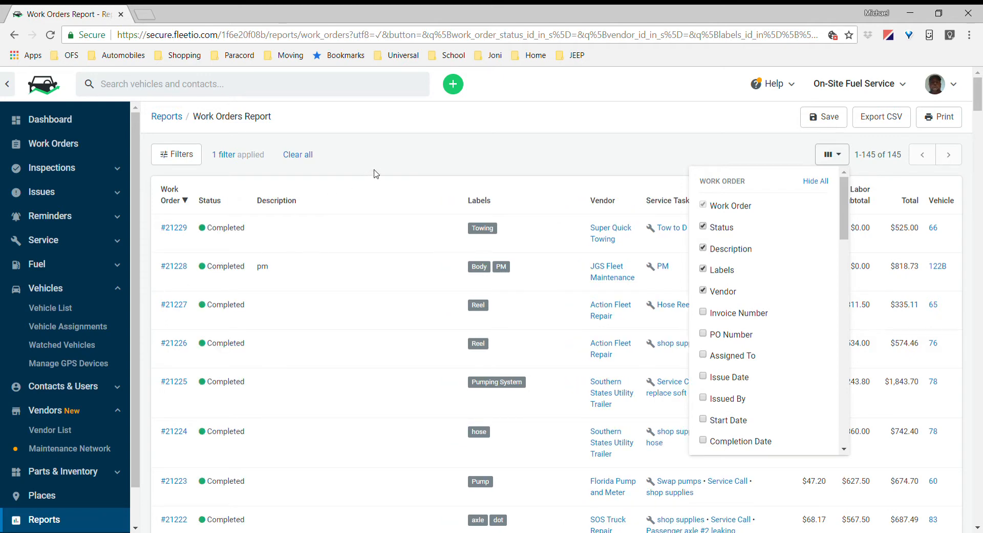
click(340, 185)
Step: Examine the status, labels and service tasks of the work orders listed in the filtered report
scroll(237, 285, down, 10)
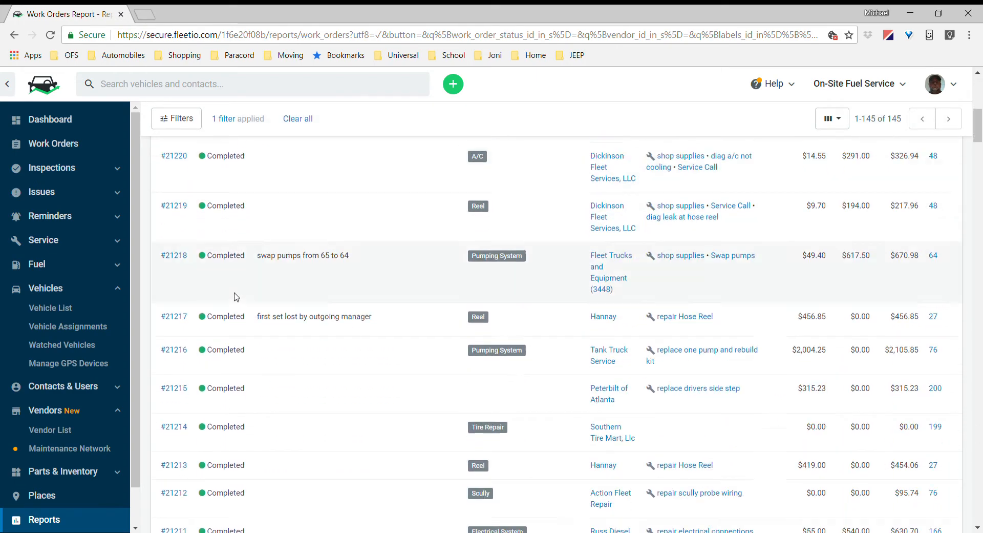
scroll(237, 297, down, 12)
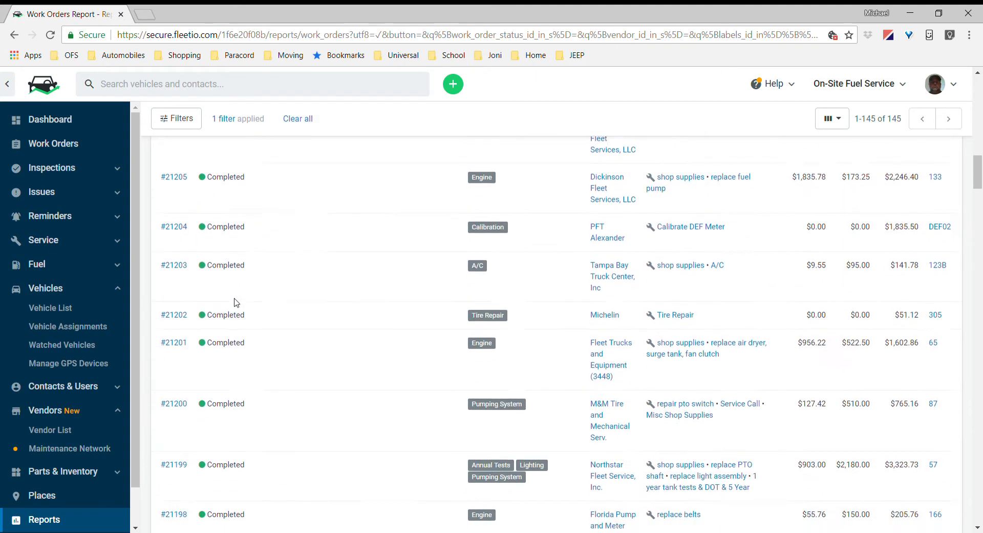
scroll(236, 304, down, 15)
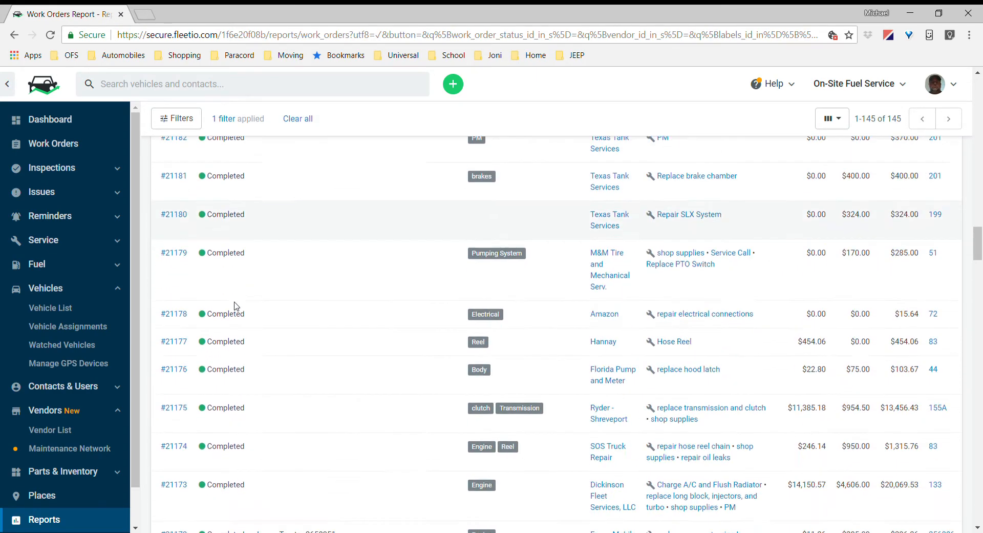
scroll(236, 305, down, 8)
scroll(236, 306, up, 20)
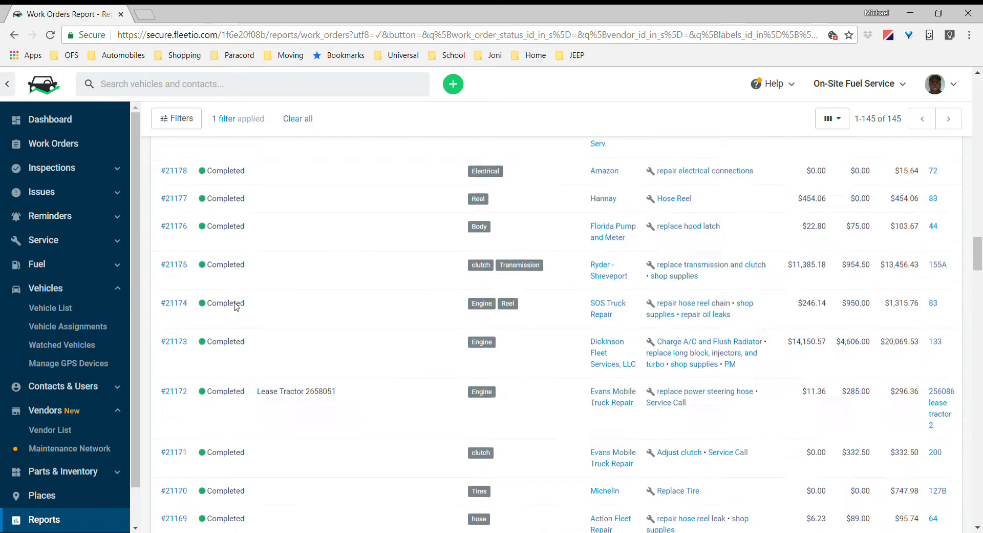
scroll(236, 307, up, 3)
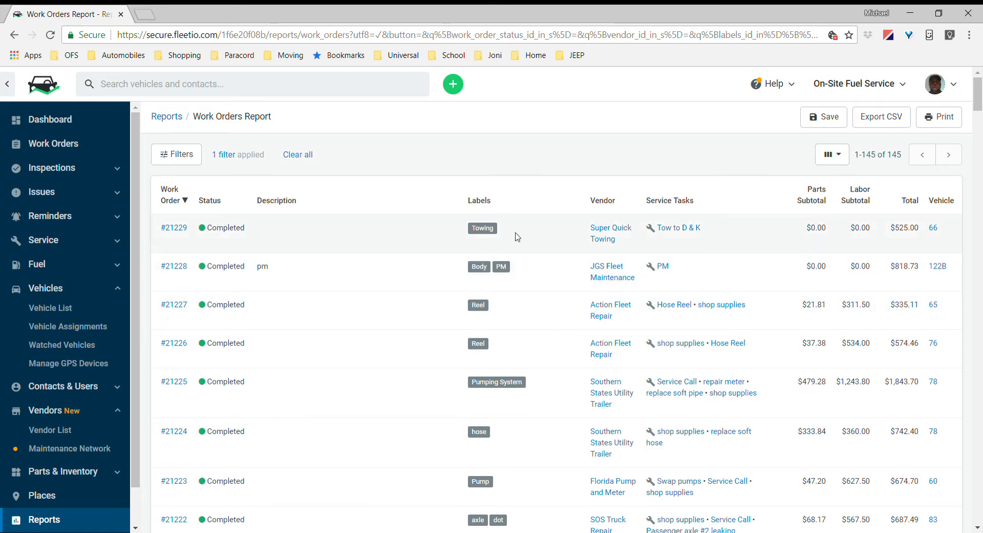
scroll(512, 240, down, 20)
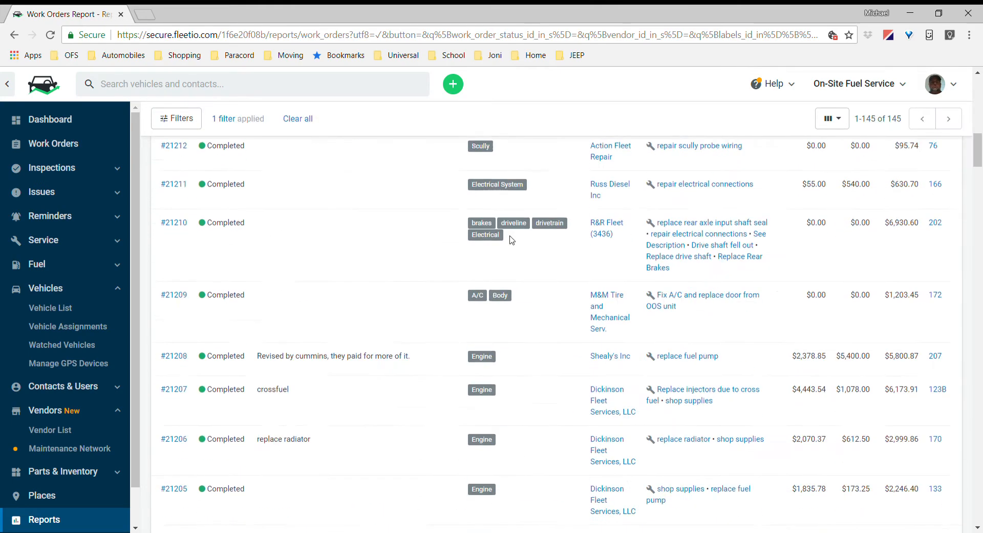
scroll(511, 239, up, 20)
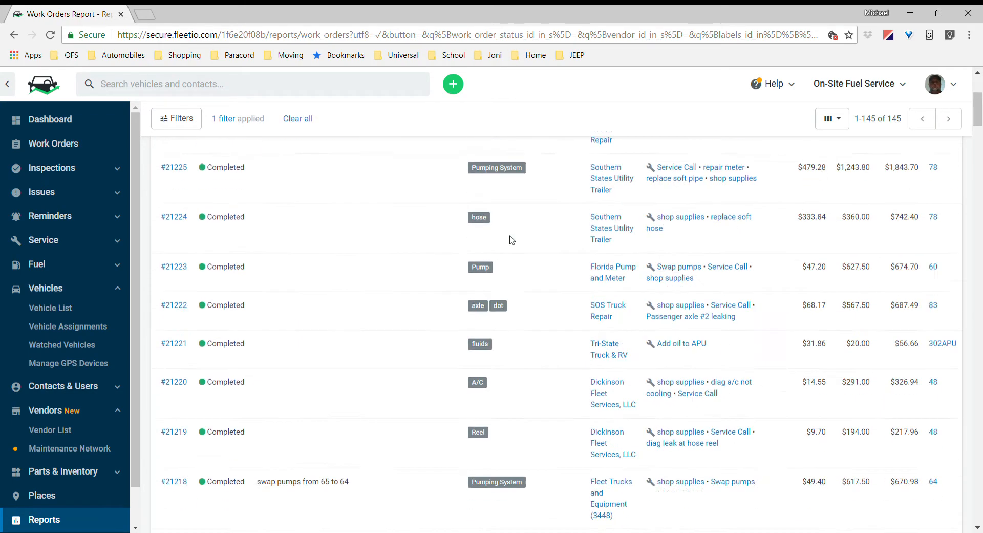